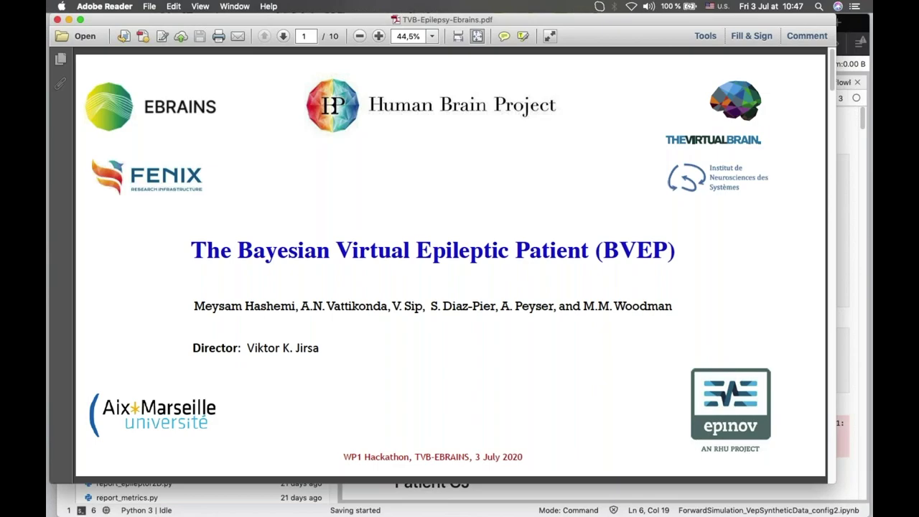
# Advance the BVEP PDF from the title slide to the Bayesian model inversion slide
pyautogui.press('pagedown')
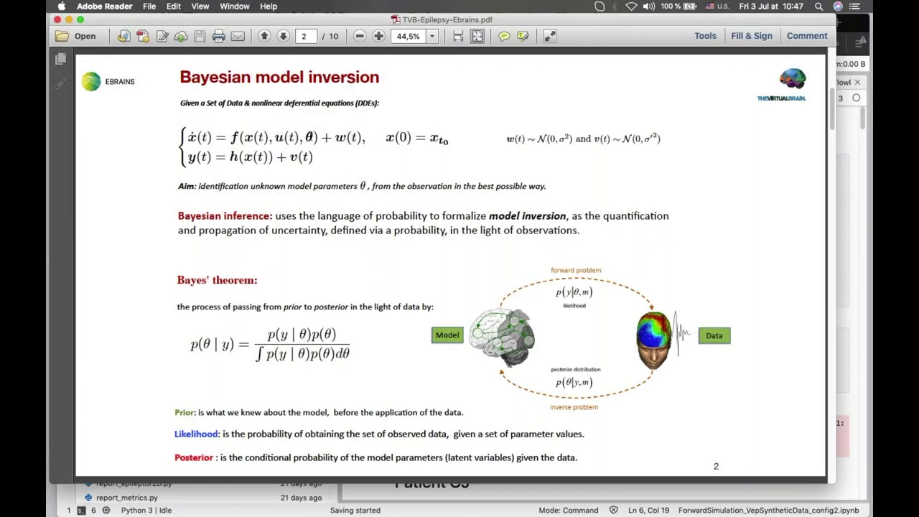
# Select the θ parameter in the first model equation with the text tool
pyautogui.moveTo(318, 137); pyautogui.dragTo(305, 138)
# Page to the workflow and Patient 1 slides, then follow the BVEP wiki's docs.pymc.io link
pyautogui.press('Right')
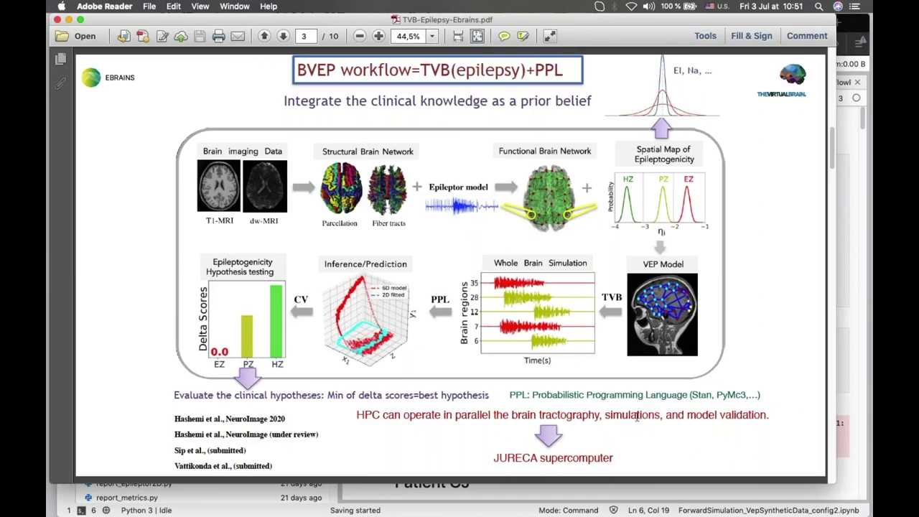
pyautogui.press('Right')
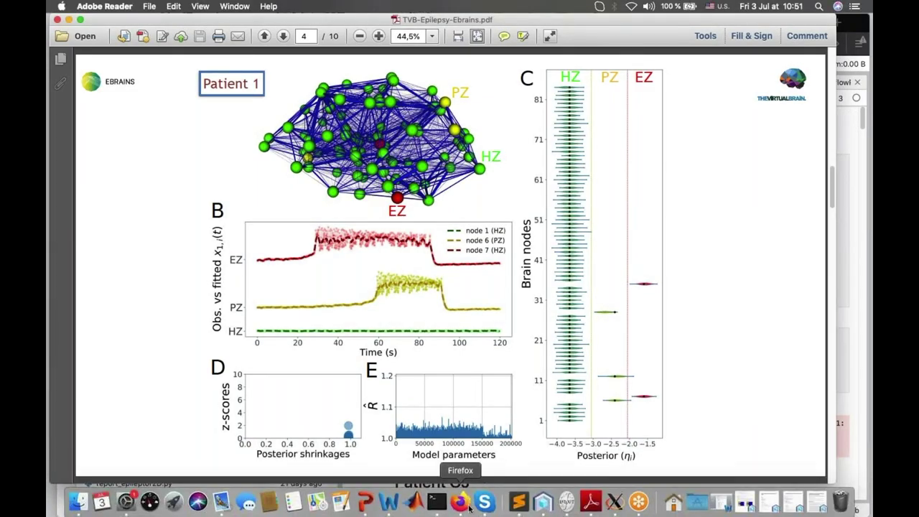
pyautogui.click(471, 503)
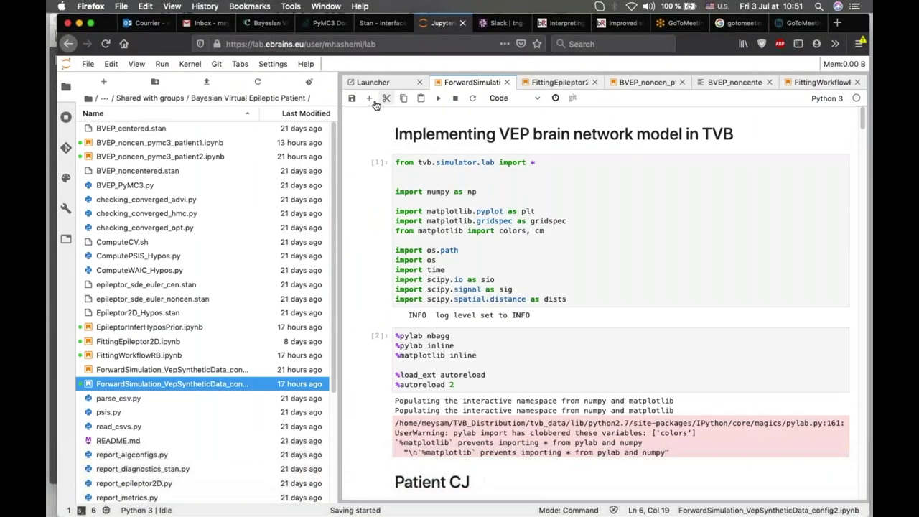
pyautogui.click(267, 23)
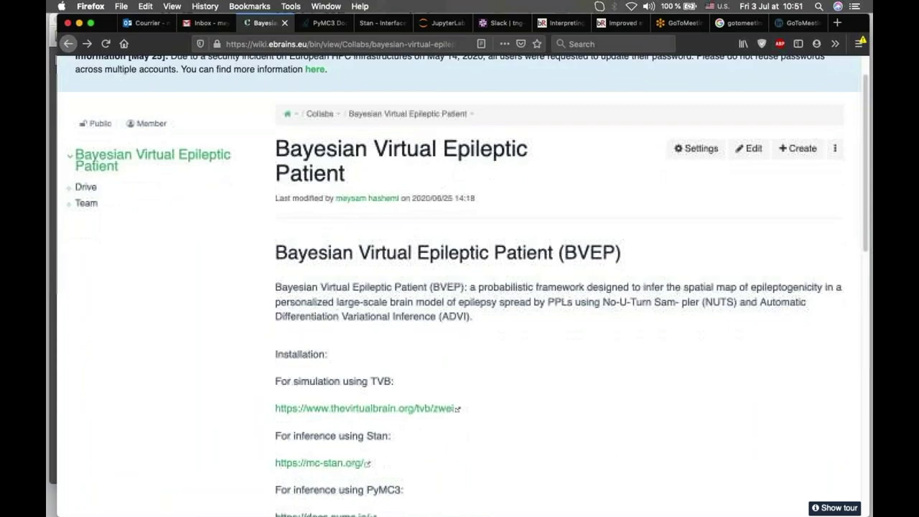
pyautogui.scroll(-3, 404, 203)
pyautogui.scroll(-2, 405, 203)
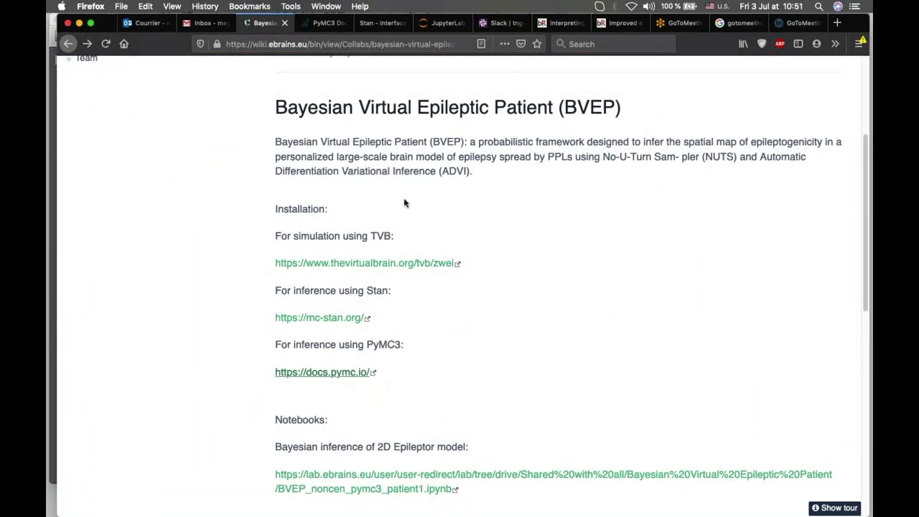
pyautogui.scroll(-2, 406, 244)
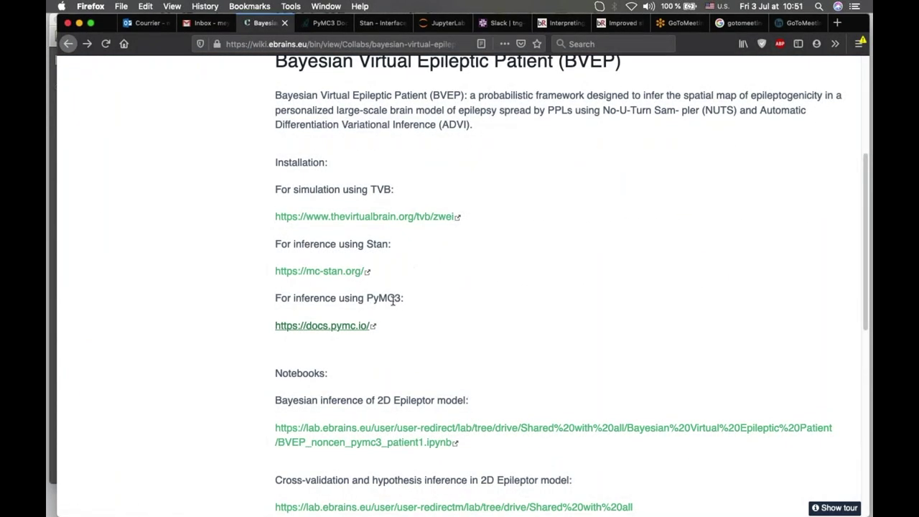
pyautogui.click(337, 325)
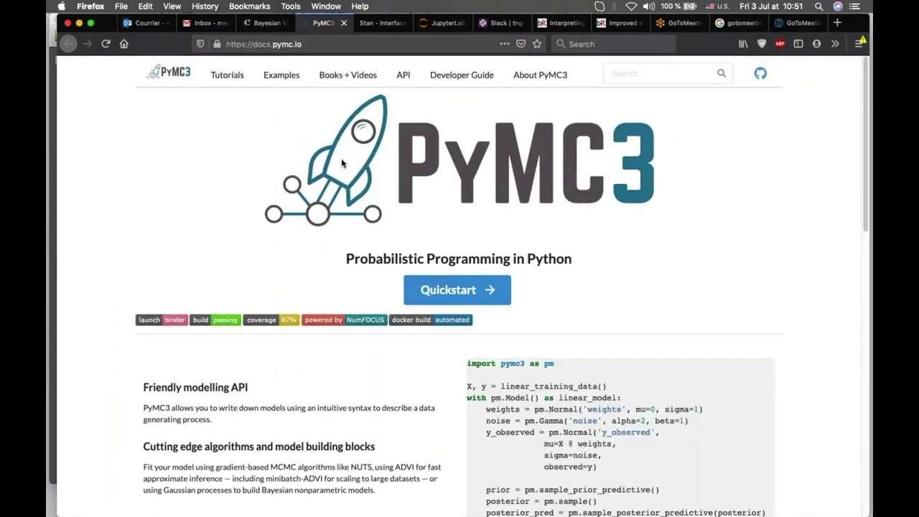
# Scroll the PyMC3 homepage down to the conda-forge and pip install commands
pyautogui.scroll(-2, 351, 219)
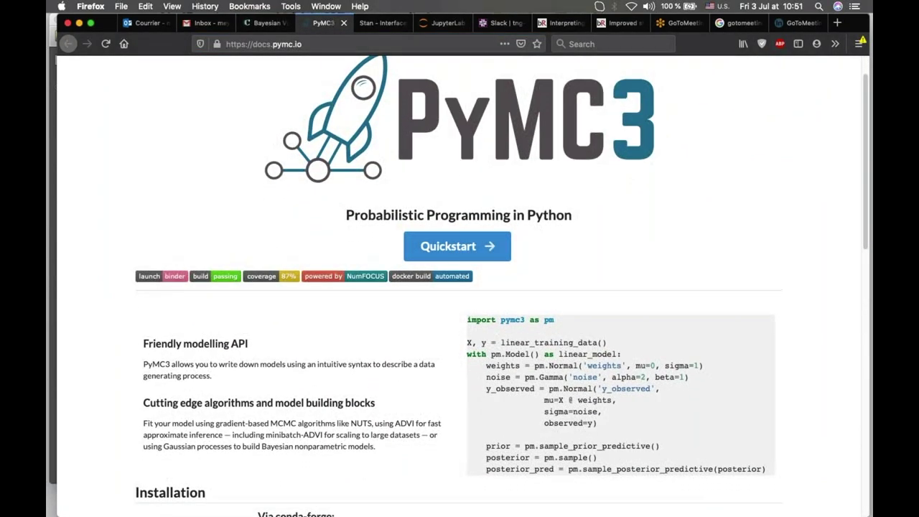
pyautogui.scroll(-2, 356, 220)
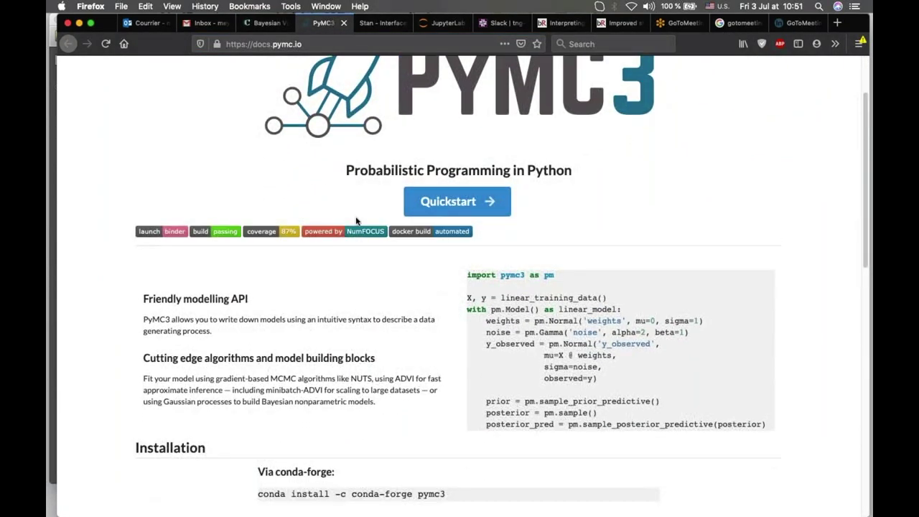
pyautogui.scroll(-1, 356, 220)
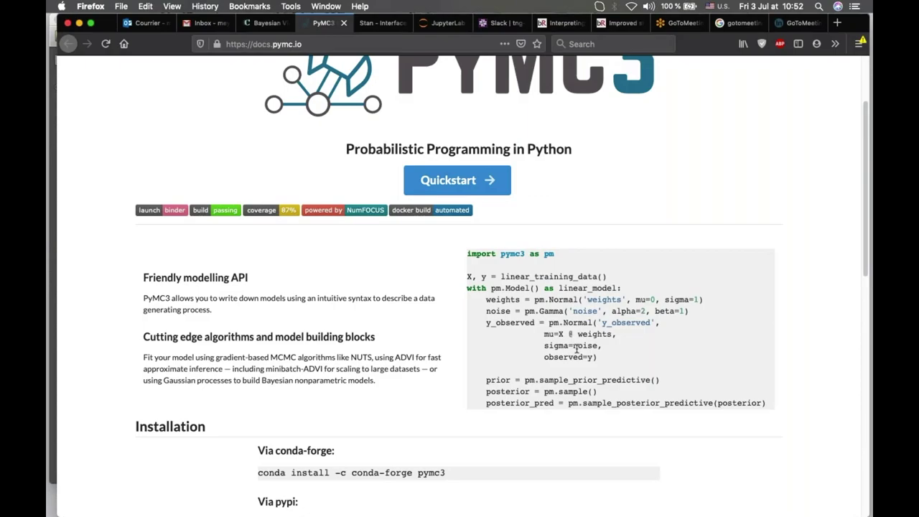
pyautogui.scroll(-1, 574, 349)
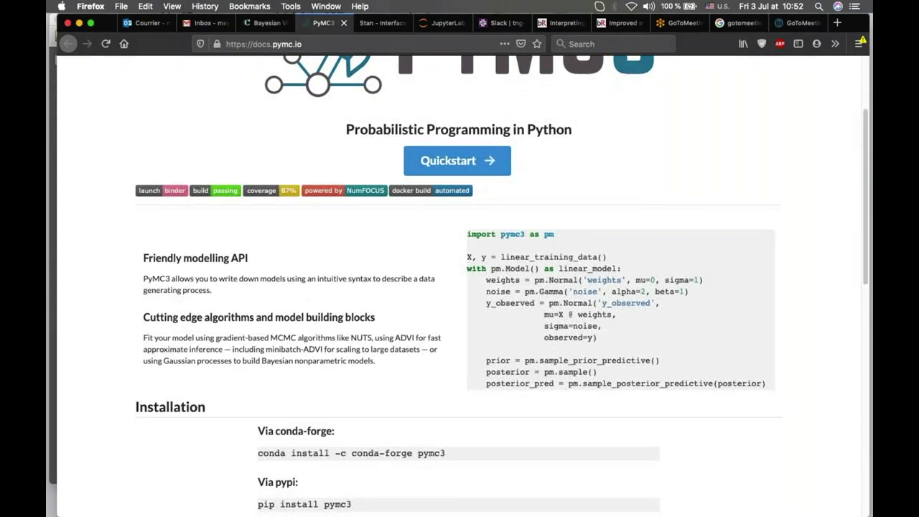
# Switch to the Stan Interfaces page and read down to Lower-Level Interfaces and Useful Tools
pyautogui.click(383, 23)
pyautogui.scroll(5, 459, 287)
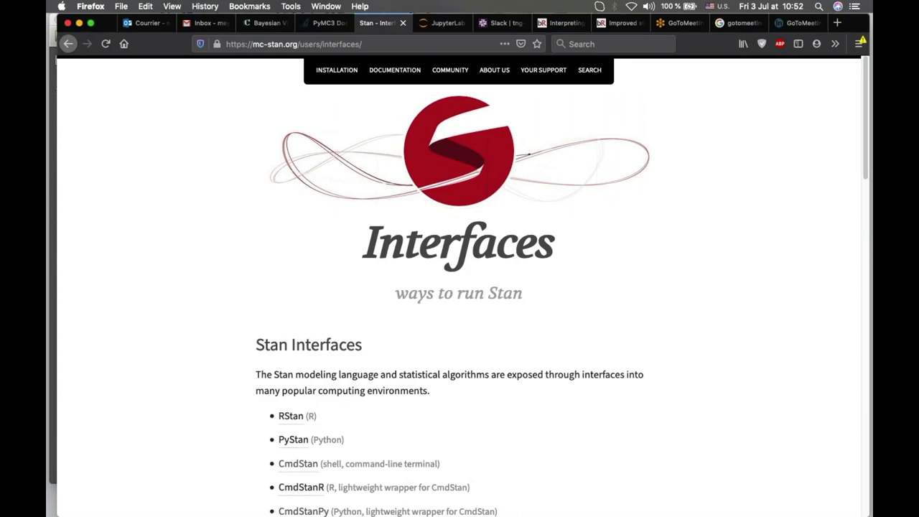
pyautogui.scroll(-5, 378, 244)
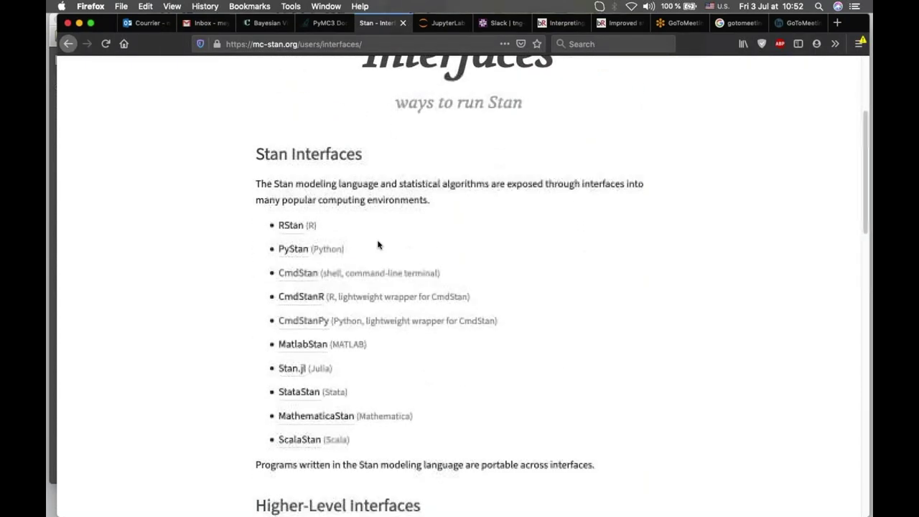
pyautogui.scroll(-1, 323, 230)
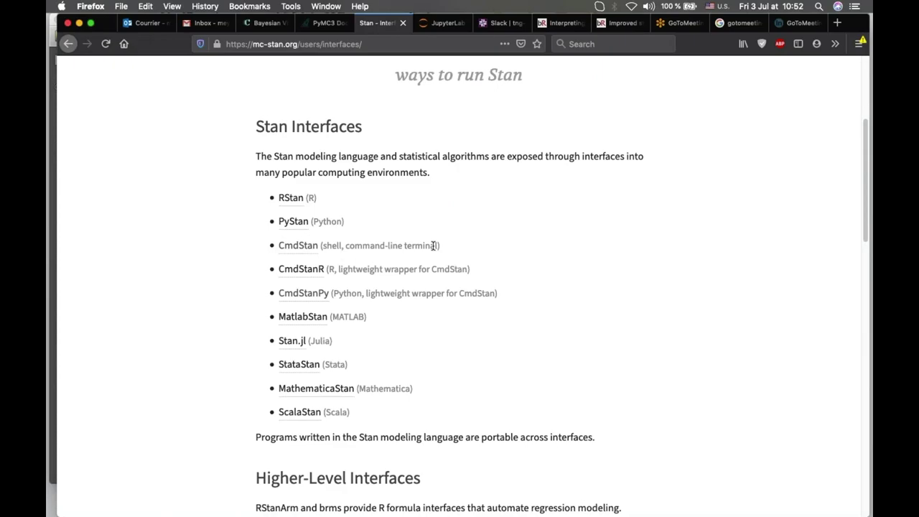
pyautogui.scroll(-2, 432, 266)
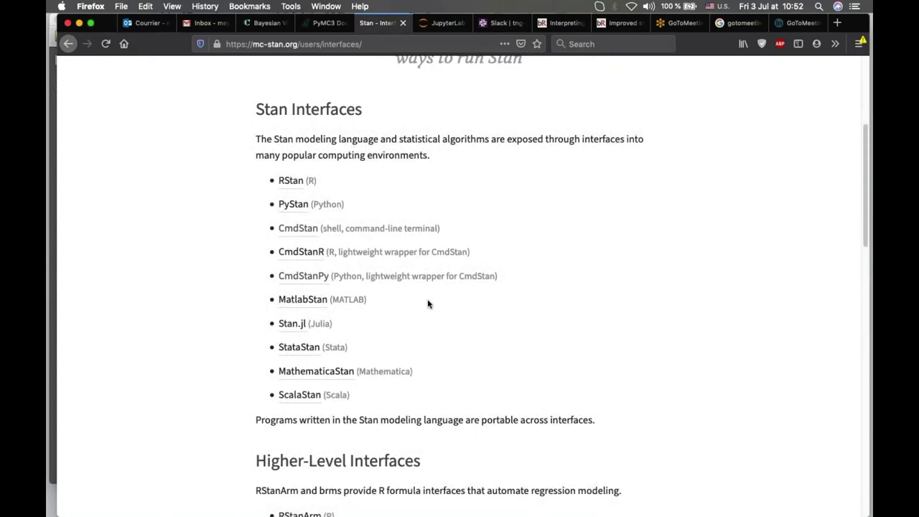
pyautogui.scroll(-3, 428, 303)
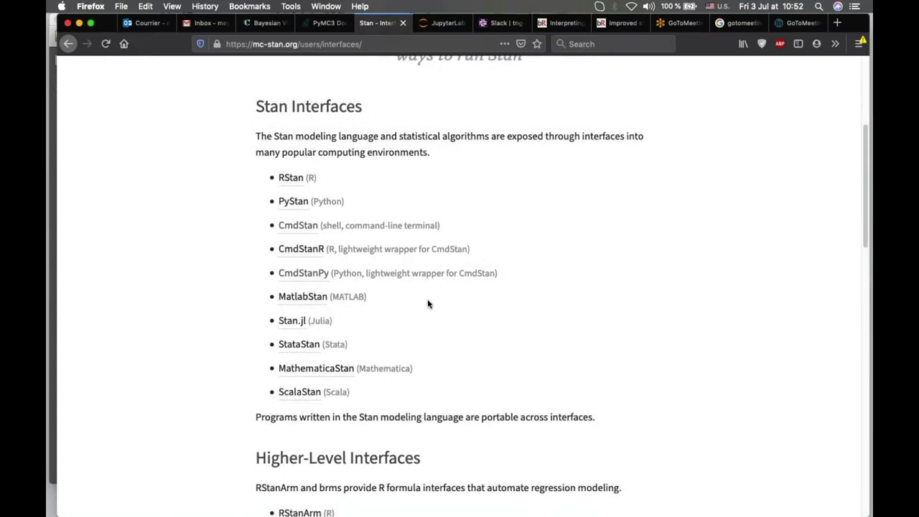
pyautogui.scroll(-15, 428, 304)
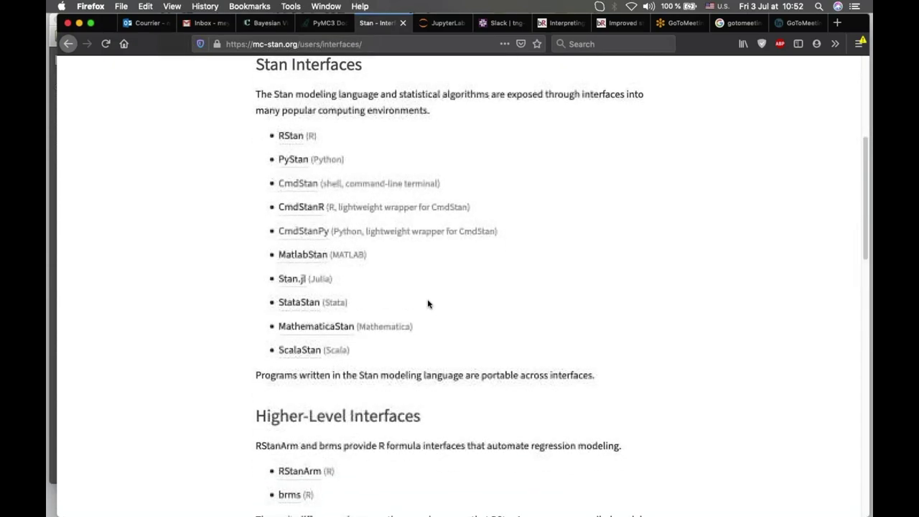
pyautogui.scroll(-8, 428, 304)
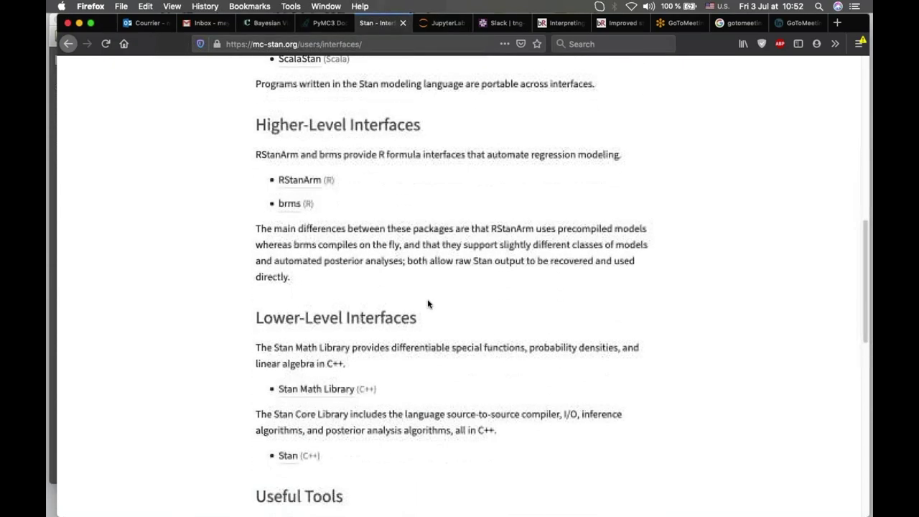
pyautogui.scroll(-1, 428, 303)
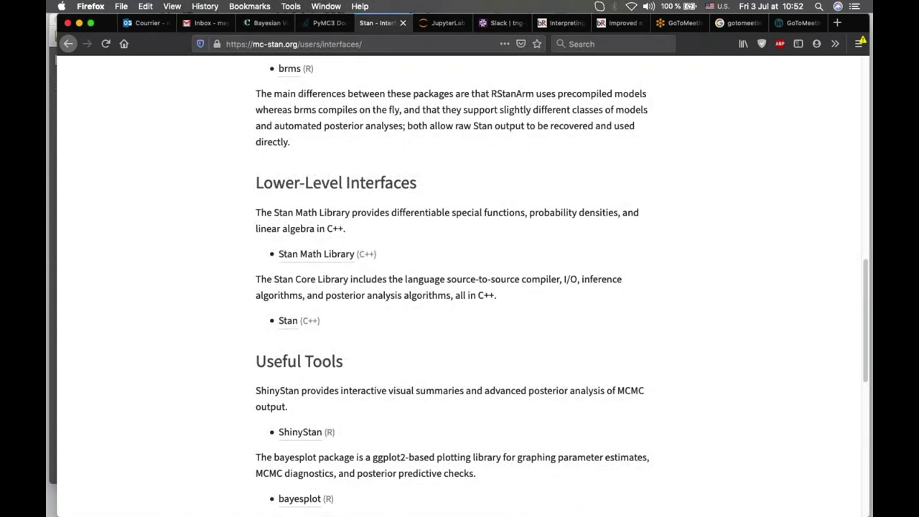
pyautogui.scroll(-2, 428, 303)
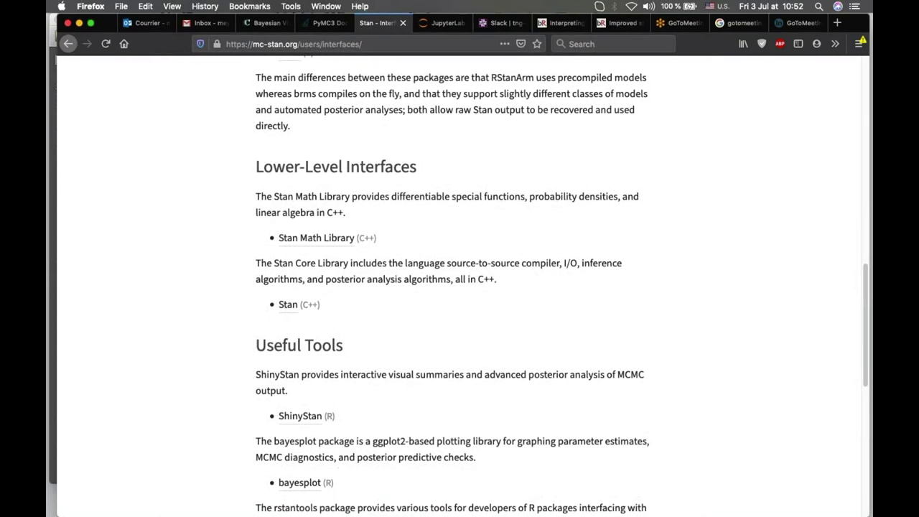
pyautogui.scroll(-4, 428, 303)
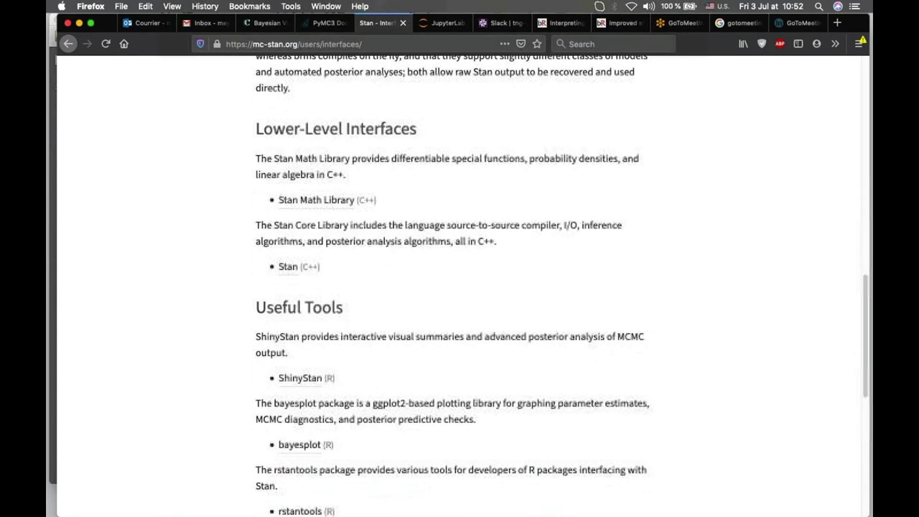
pyautogui.scroll(3, 427, 304)
pyautogui.scroll(2, 452, 288)
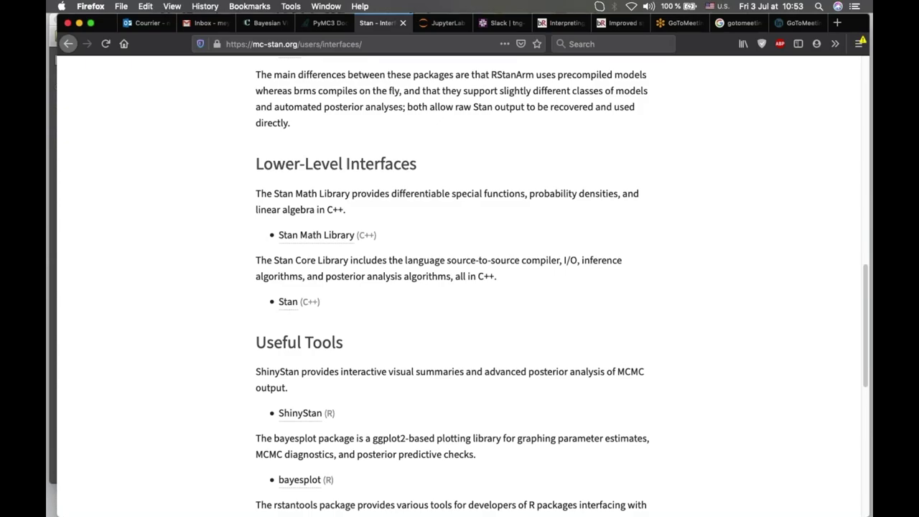
# Return to the ForwardSimulation notebook and scroll through its connectivity and gain matrix plots
pyautogui.click(445, 23)
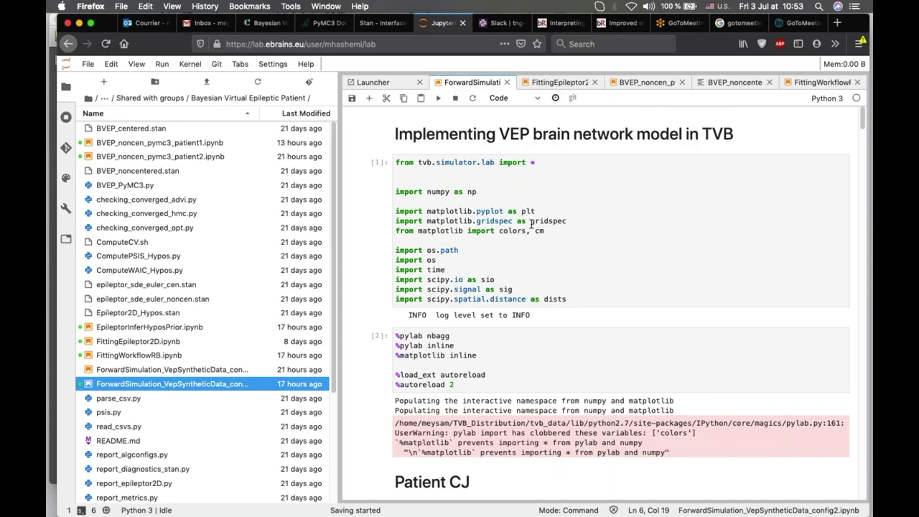
pyautogui.scroll(-3, 531, 225)
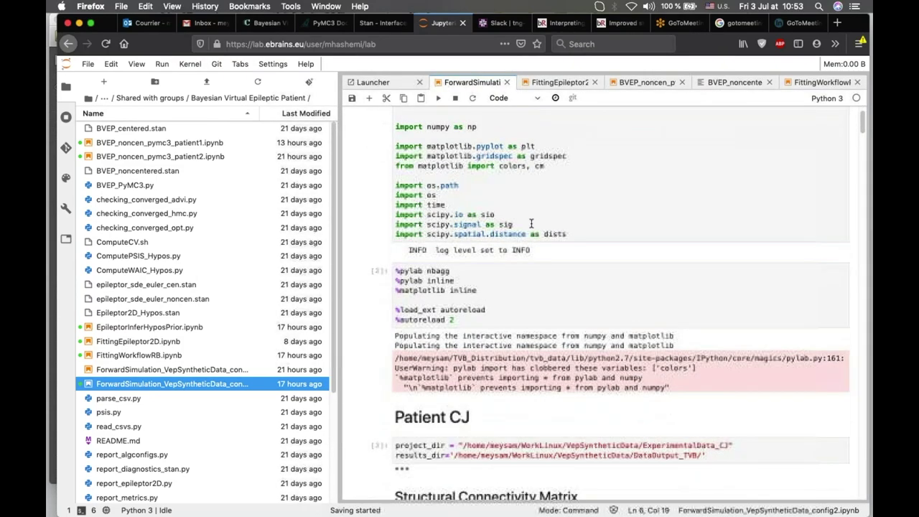
pyautogui.scroll(3, 531, 225)
pyautogui.scroll(-5, 531, 226)
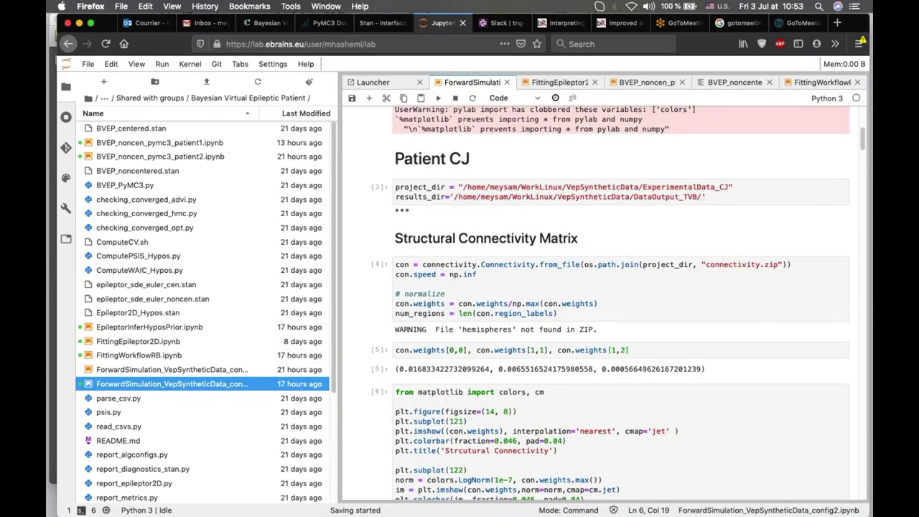
pyautogui.scroll(1, 603, 302)
pyautogui.scroll(-3, 603, 301)
pyautogui.scroll(-2, 603, 302)
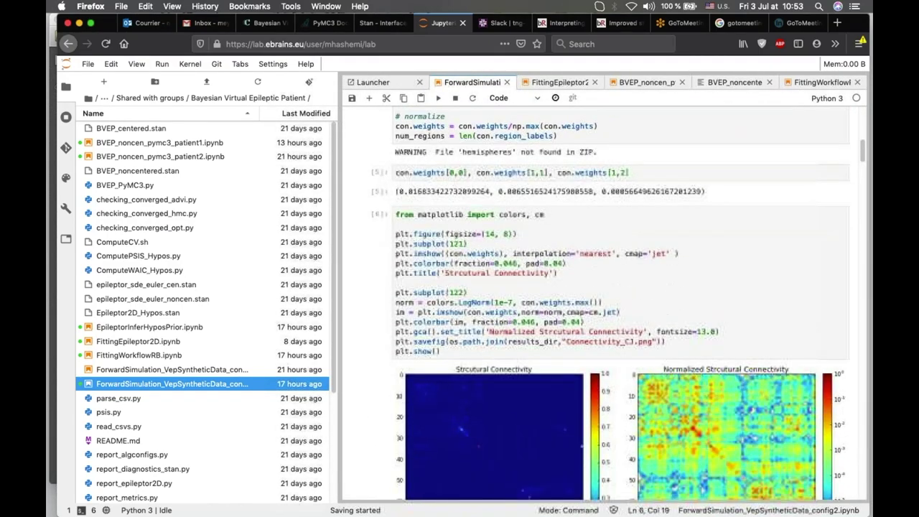
pyautogui.scroll(-2, 603, 301)
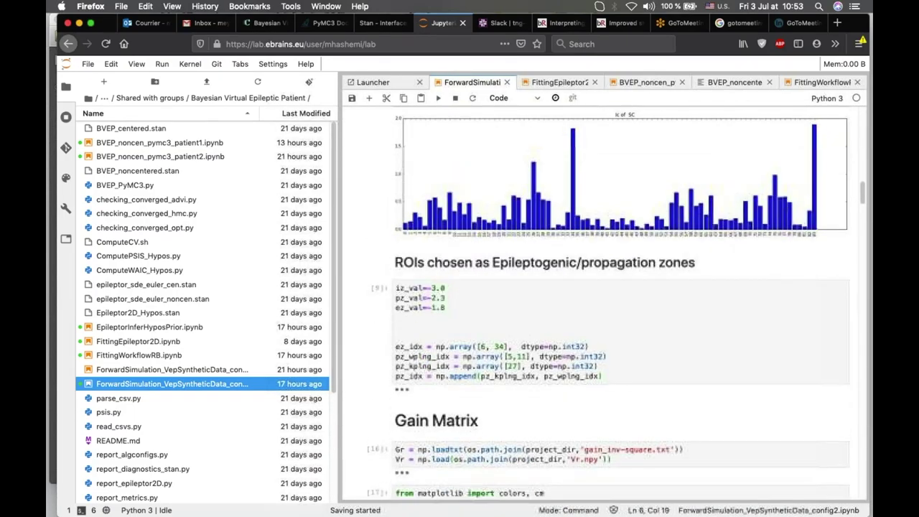
pyautogui.scroll(-2, 603, 302)
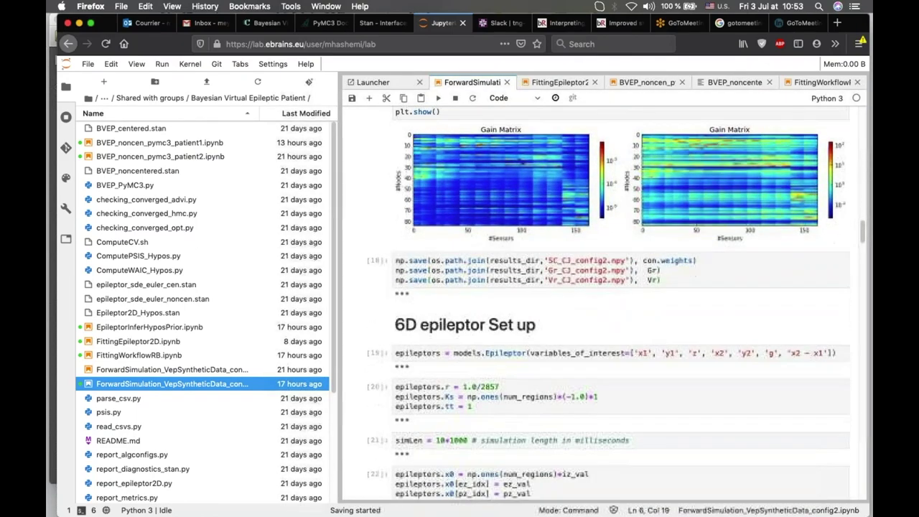
pyautogui.scroll(-5, 603, 302)
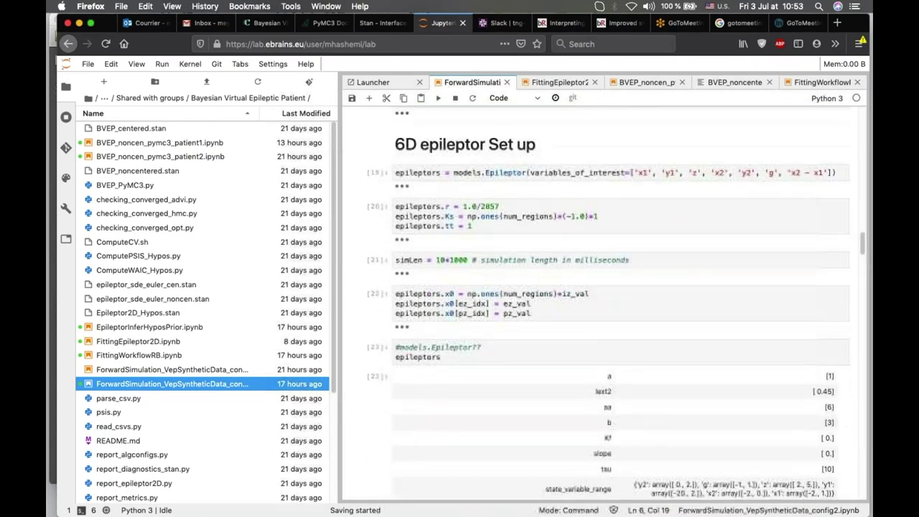
# Continue down to the Normalized SEEG plot, then switch to the BVEP_noncen_pymc3_patient1 notebook
pyautogui.scroll(-3, 603, 302)
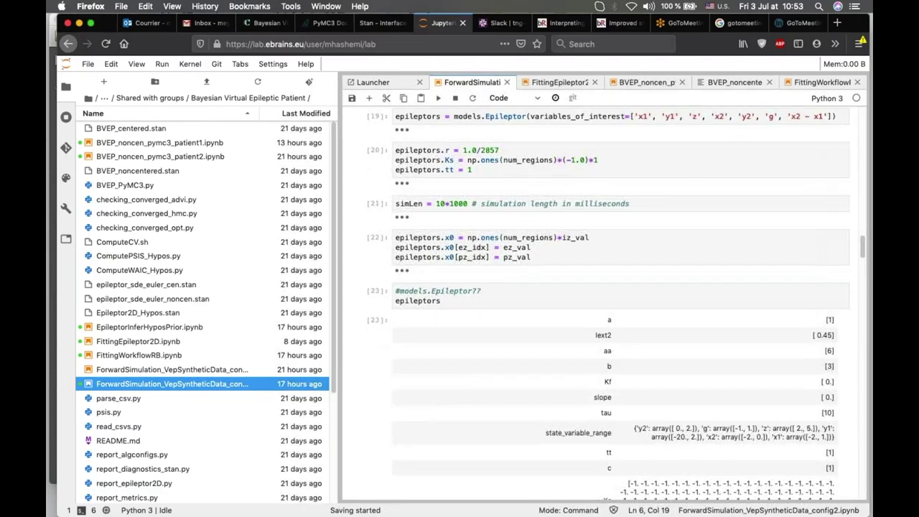
pyautogui.scroll(-2, 603, 302)
pyautogui.scroll(-1, 603, 301)
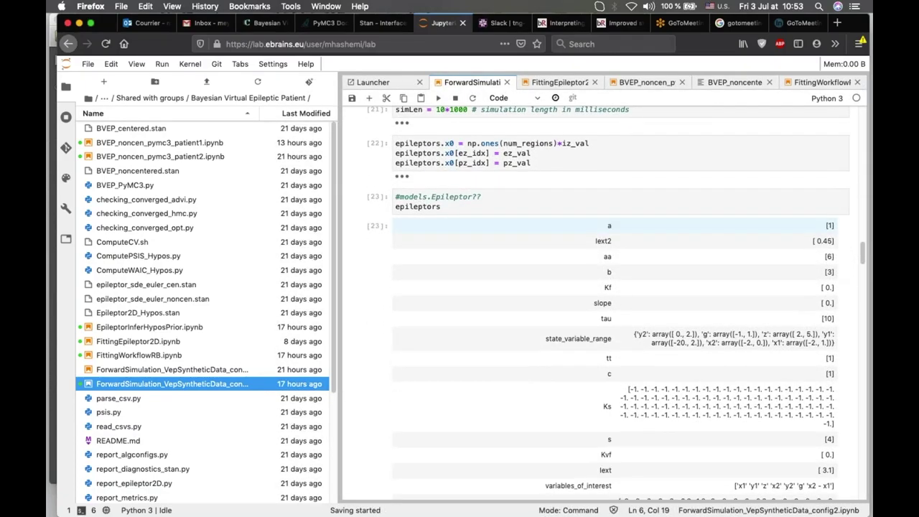
pyautogui.scroll(-15, 603, 302)
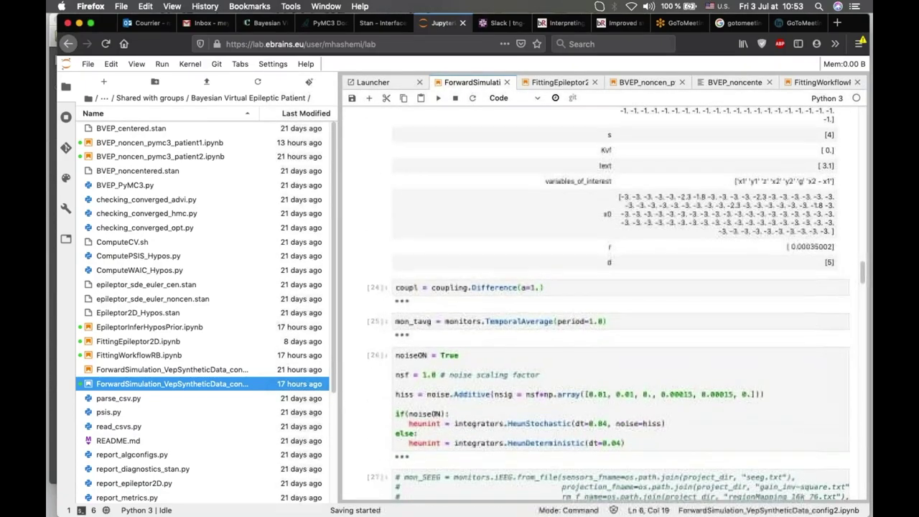
pyautogui.scroll(-20, 603, 302)
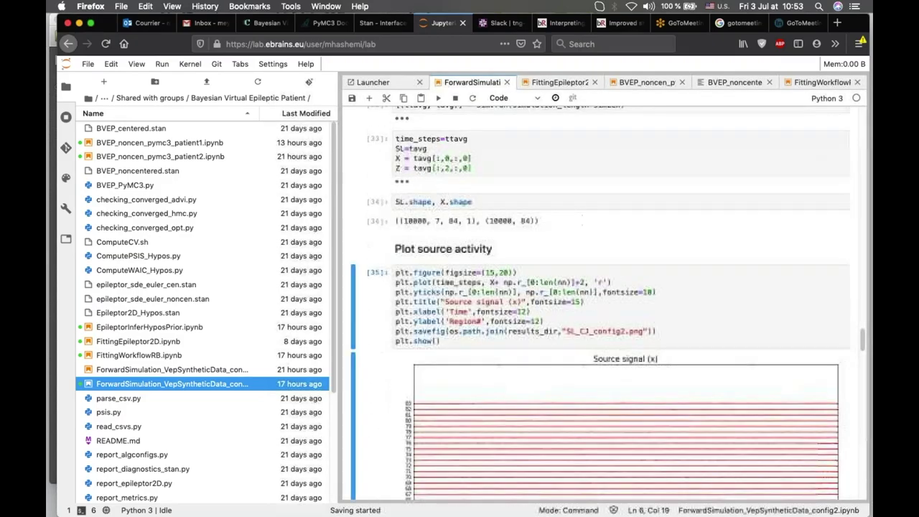
pyautogui.scroll(20, 532, 362)
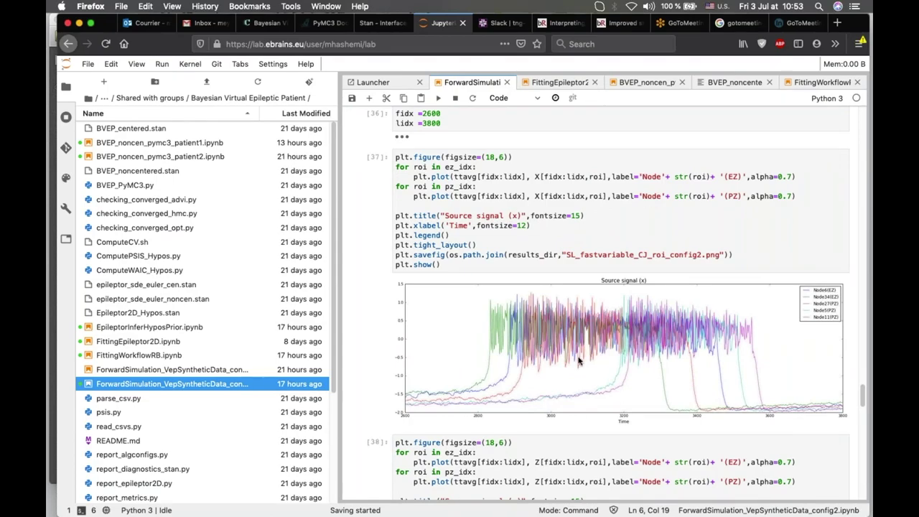
pyautogui.scroll(-1, 579, 361)
pyautogui.scroll(-5, 579, 361)
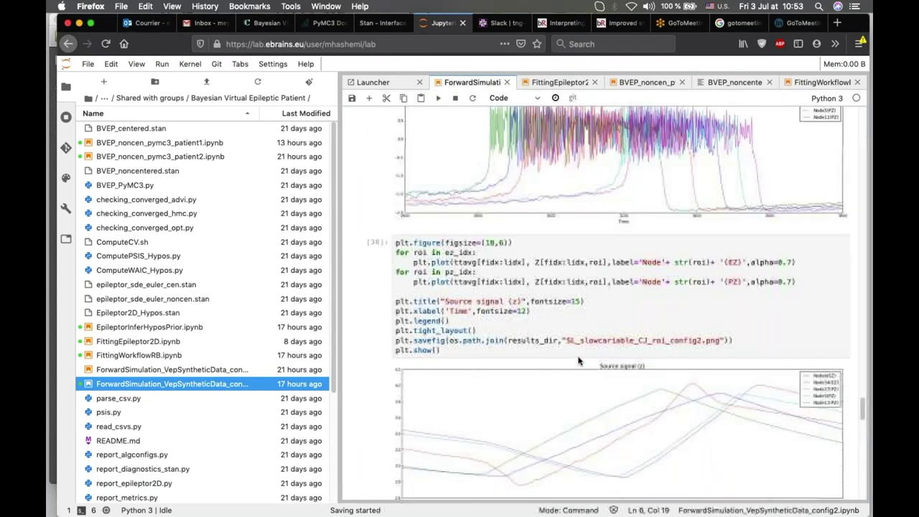
pyautogui.scroll(-11, 578, 361)
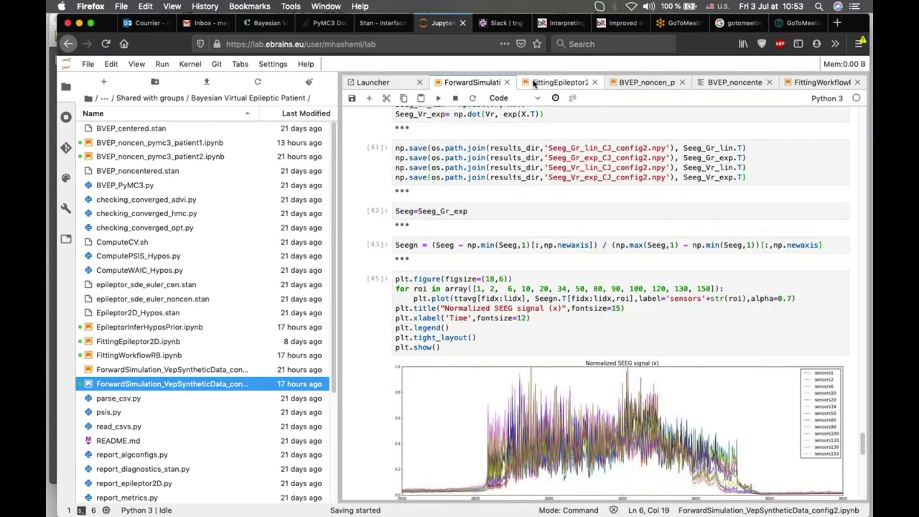
pyautogui.click(622, 84)
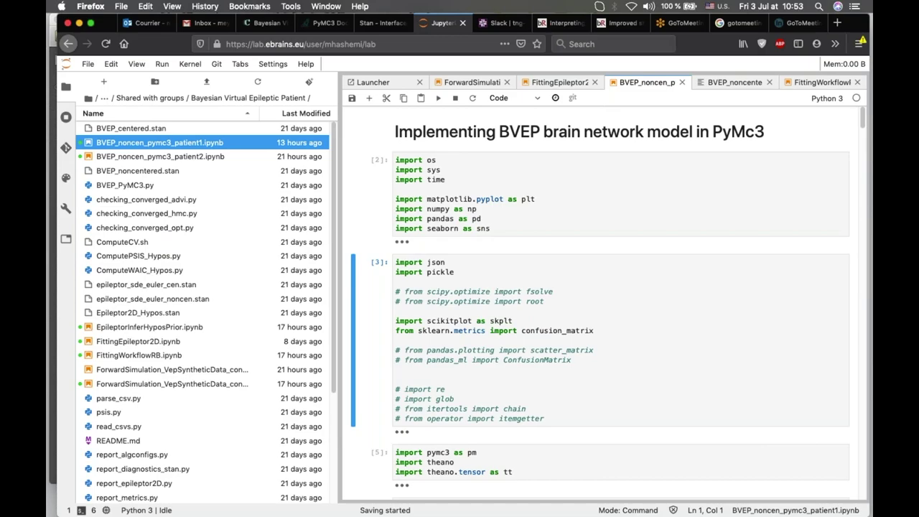
# Scroll from the imports to the Generative Model, pm.sample output and xs/xs_pwr observation cells
pyautogui.scroll(-14, 611, 301)
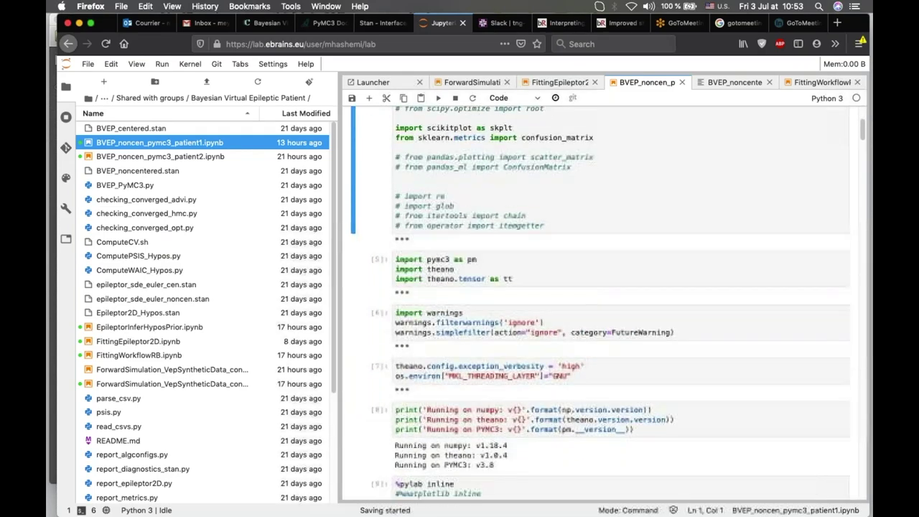
pyautogui.scroll(-4, 488, 177)
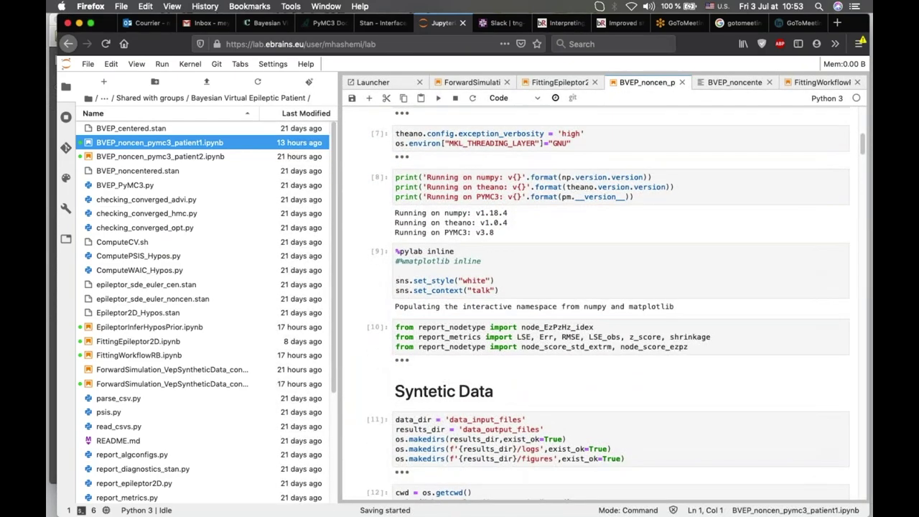
pyautogui.scroll(-3, 502, 338)
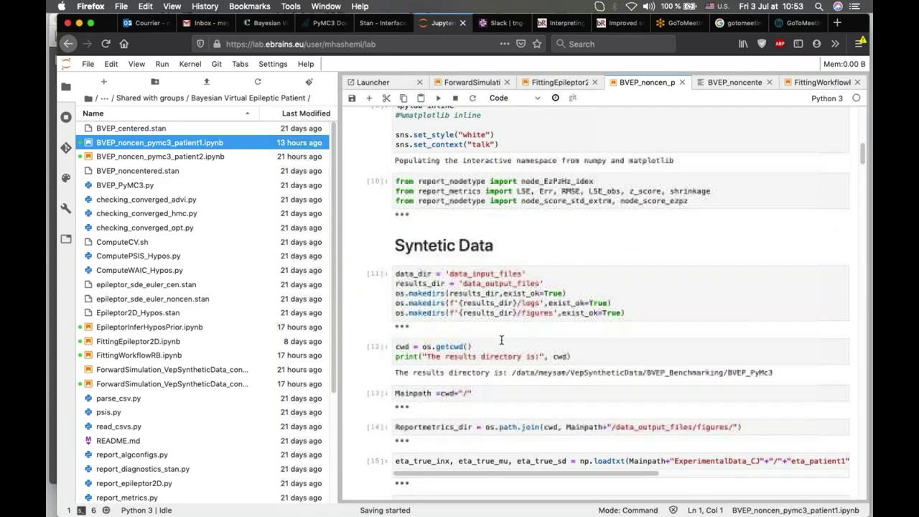
pyautogui.scroll(-2, 610, 302)
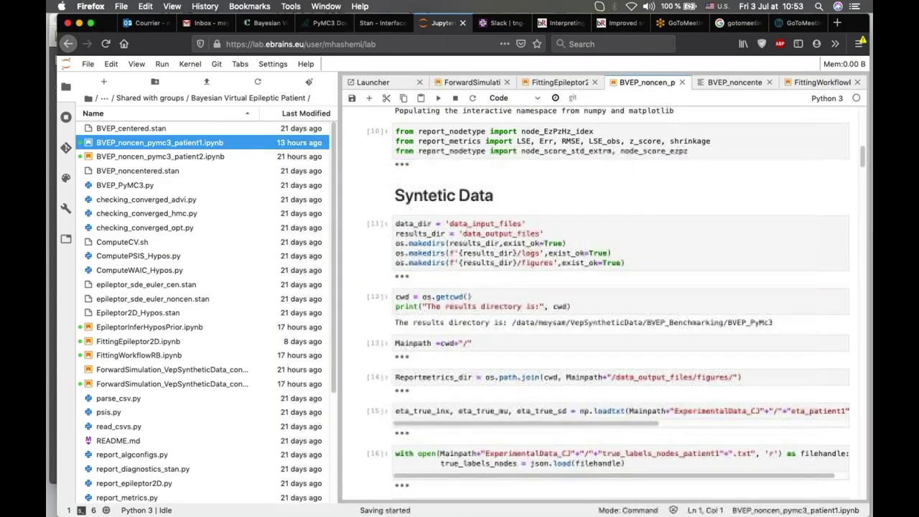
pyautogui.scroll(-8, 492, 247)
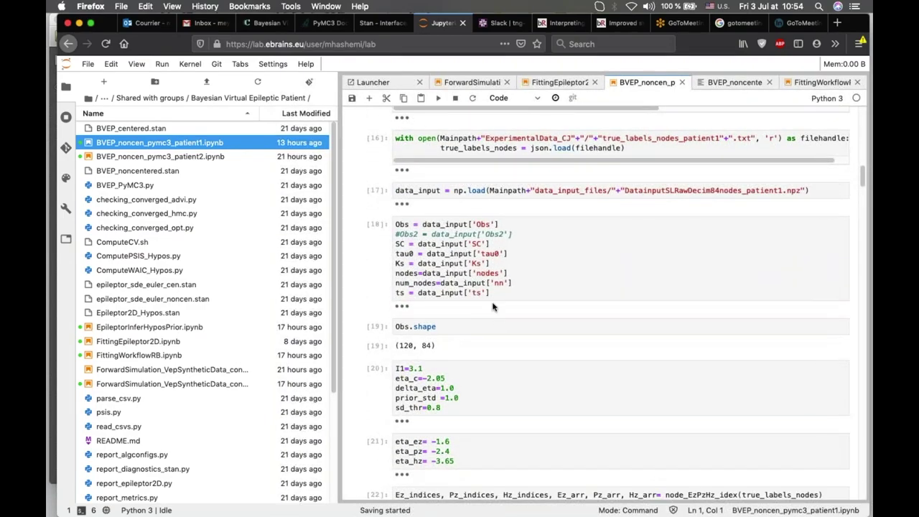
pyautogui.scroll(-2, 467, 320)
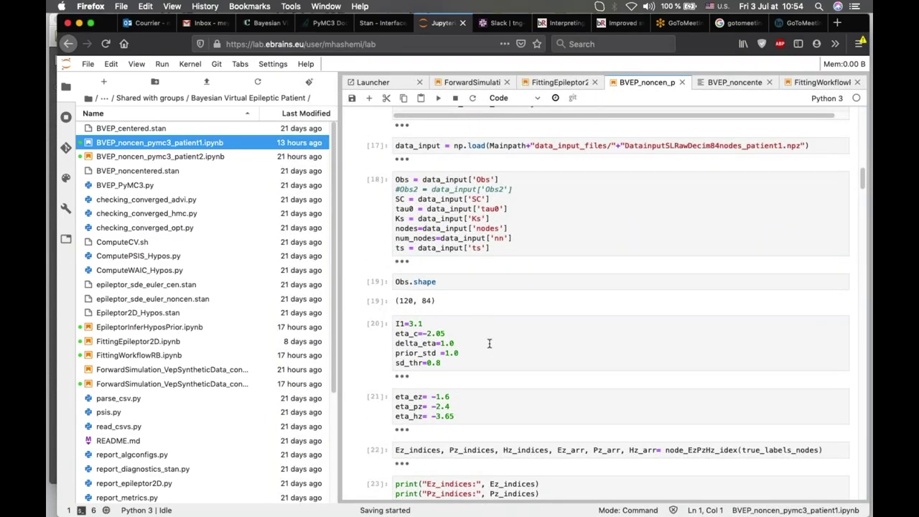
pyautogui.scroll(-4, 489, 344)
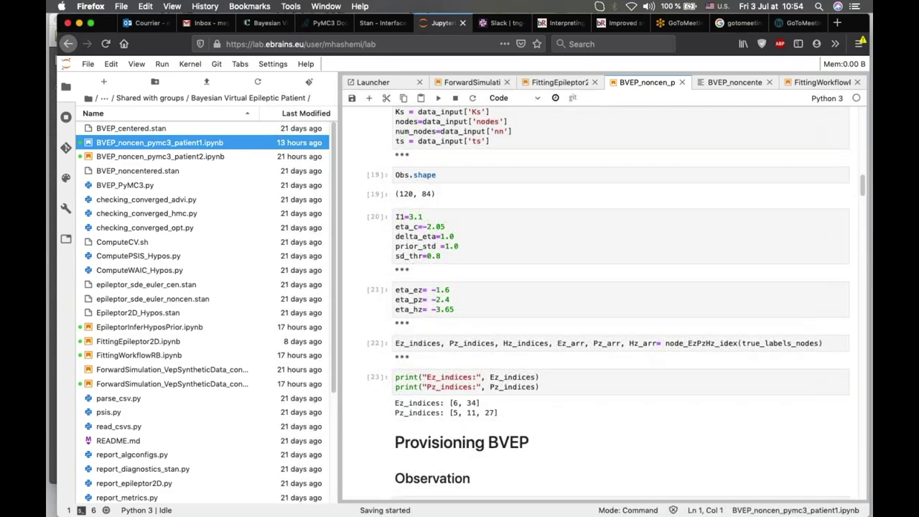
pyautogui.scroll(-8, 489, 301)
pyautogui.scroll(-6, 603, 301)
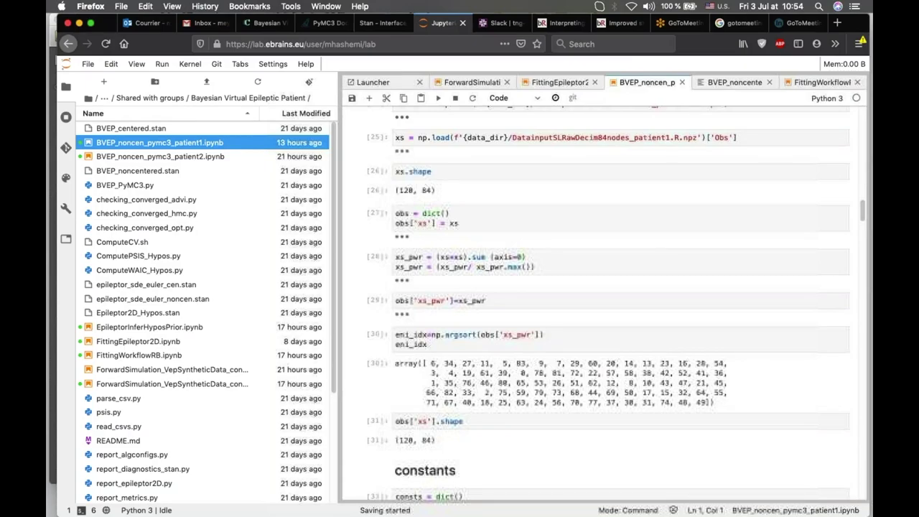
pyautogui.scroll(-20, 603, 301)
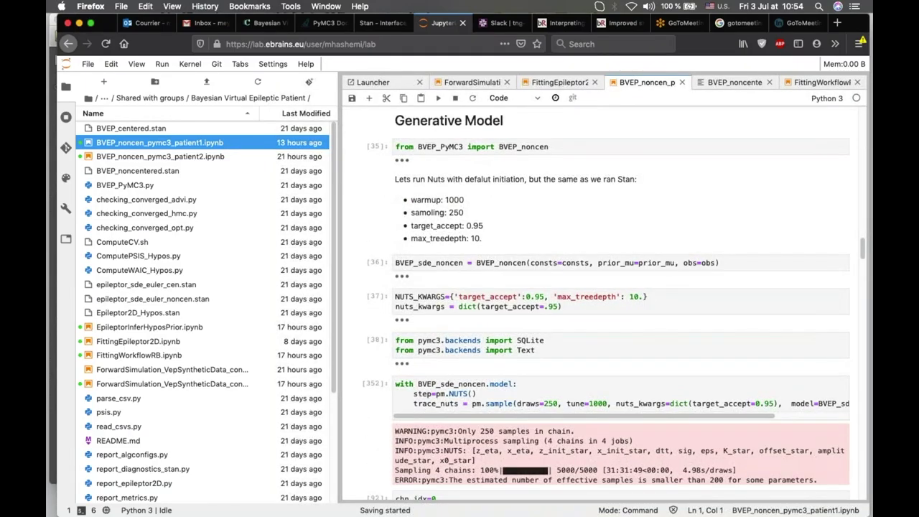
# Scroll to prediction cells [100]–[105] showing the NUTS fit and 1.0000 confusion-matrix accuracy
pyautogui.scroll(4, 603, 302)
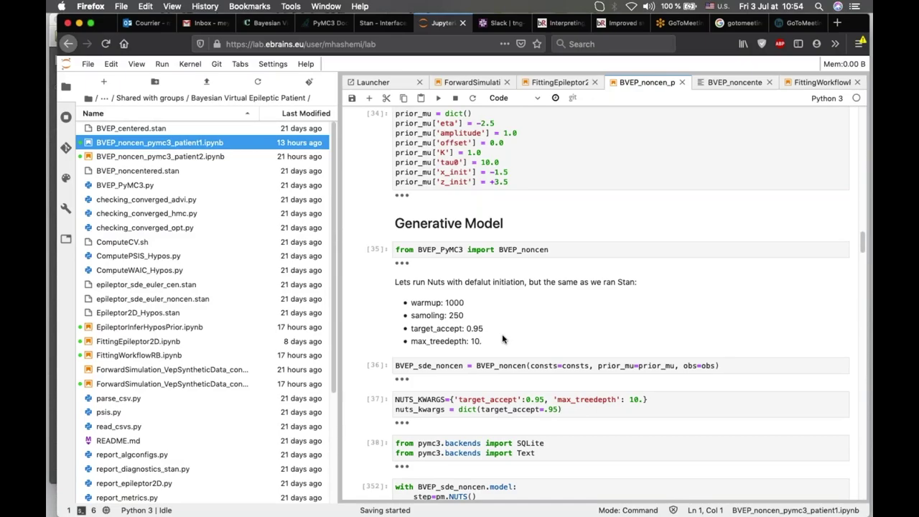
pyautogui.scroll(-6, 615, 369)
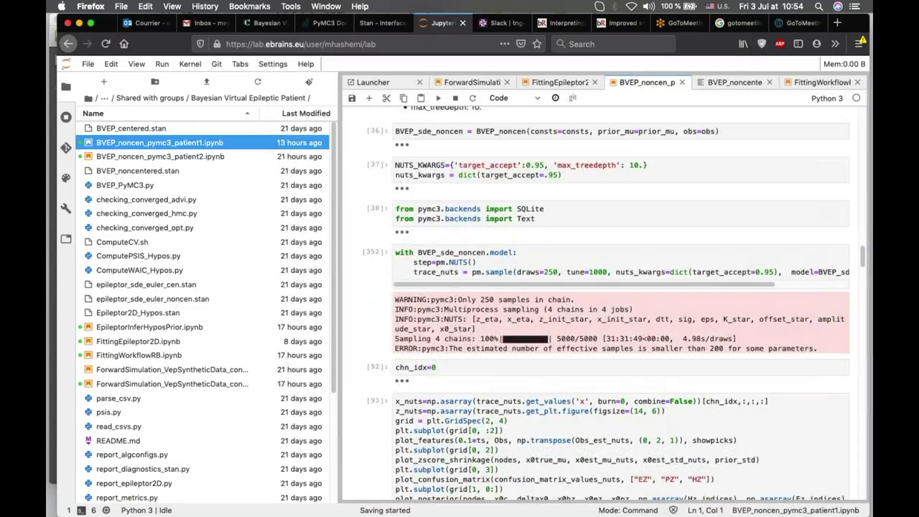
pyautogui.scroll(-1, 615, 369)
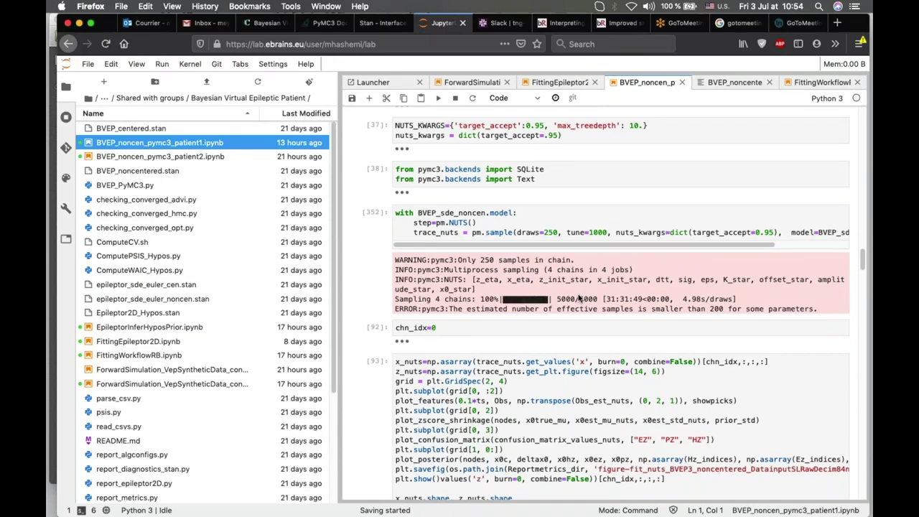
pyautogui.scroll(-5, 579, 297)
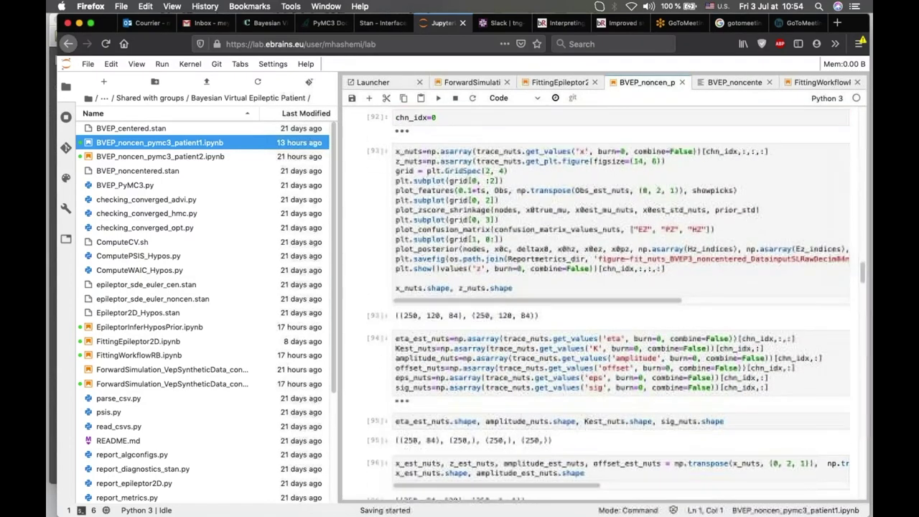
pyautogui.scroll(-15, 603, 301)
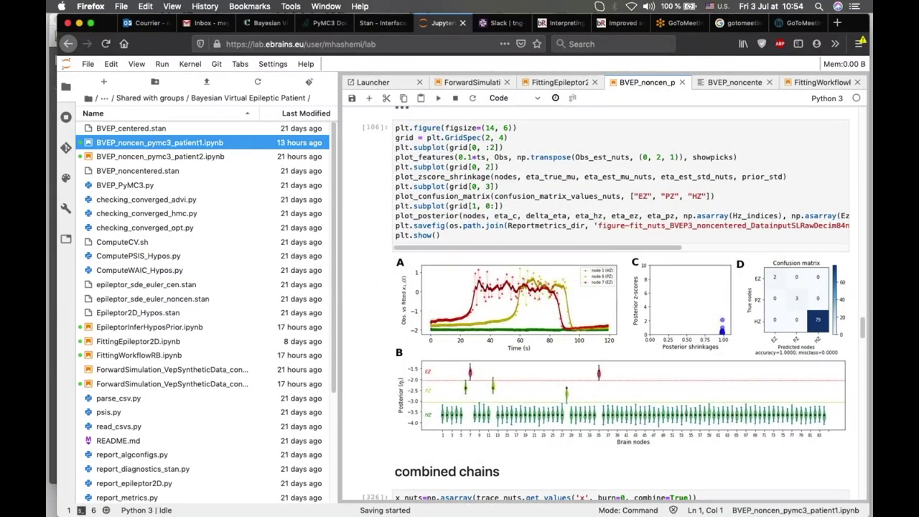
# Scroll past the combined-chains fit figure in cell [339] down to the Rhat section
pyautogui.scroll(1, 480, 296)
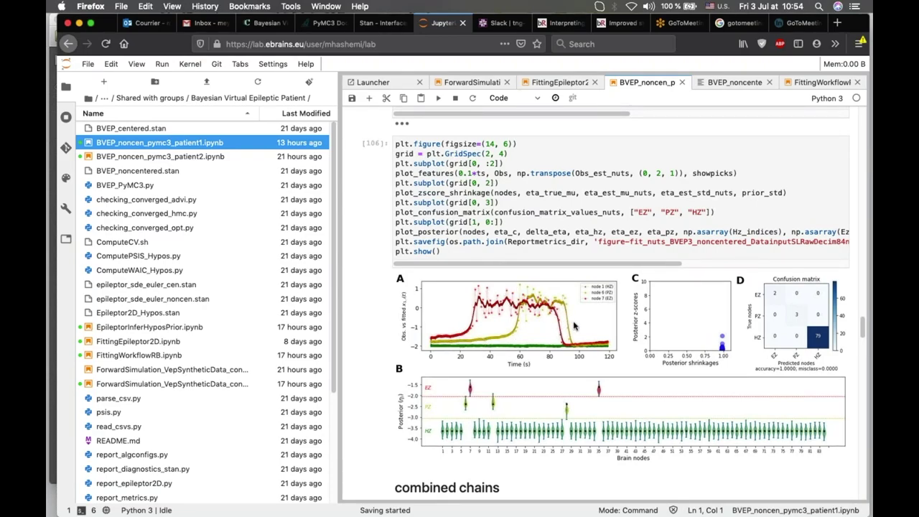
pyautogui.scroll(-1, 574, 327)
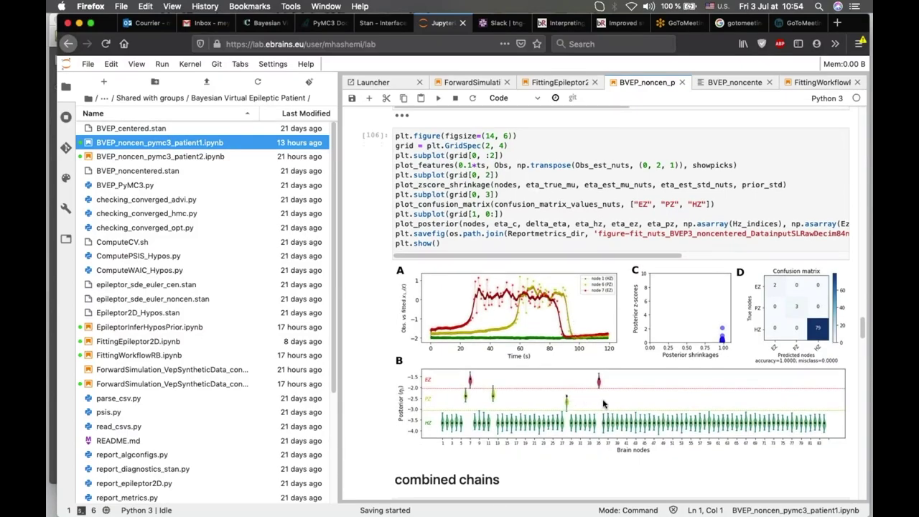
pyautogui.scroll(-1, 601, 395)
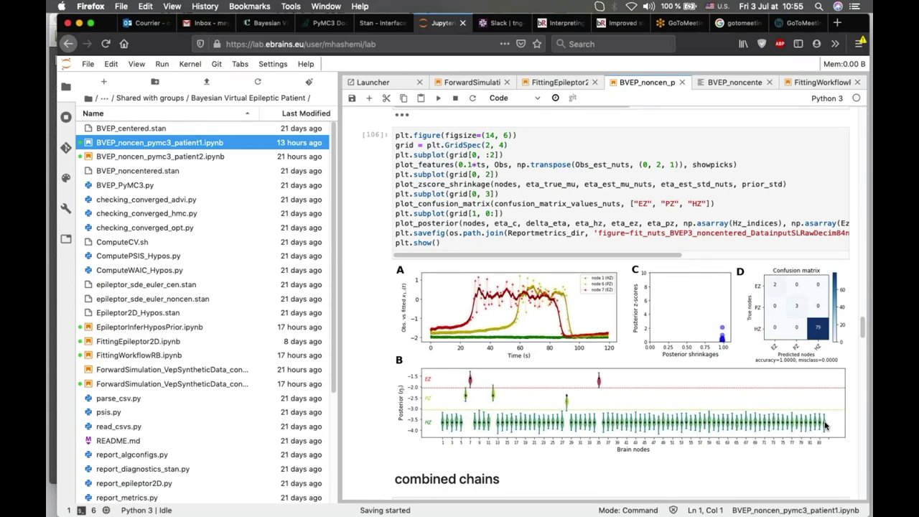
pyautogui.scroll(-5, 826, 425)
pyautogui.scroll(-3, 605, 302)
pyautogui.scroll(-20, 606, 302)
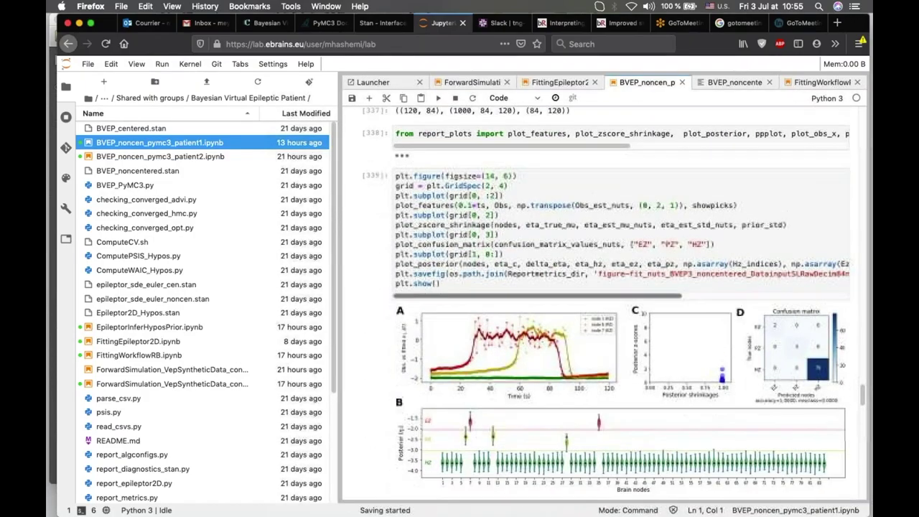
pyautogui.scroll(-1, 626, 450)
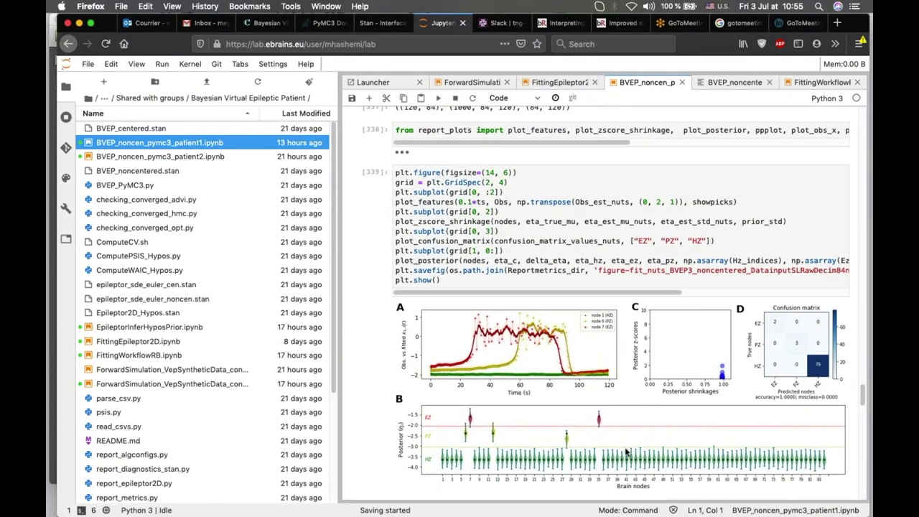
pyautogui.scroll(1, 626, 451)
pyautogui.scroll(-8, 626, 451)
# Scroll through the Rhat plots and check_rhat code, then open the FittingEpileptor2D notebook
pyautogui.scroll(-2, 626, 451)
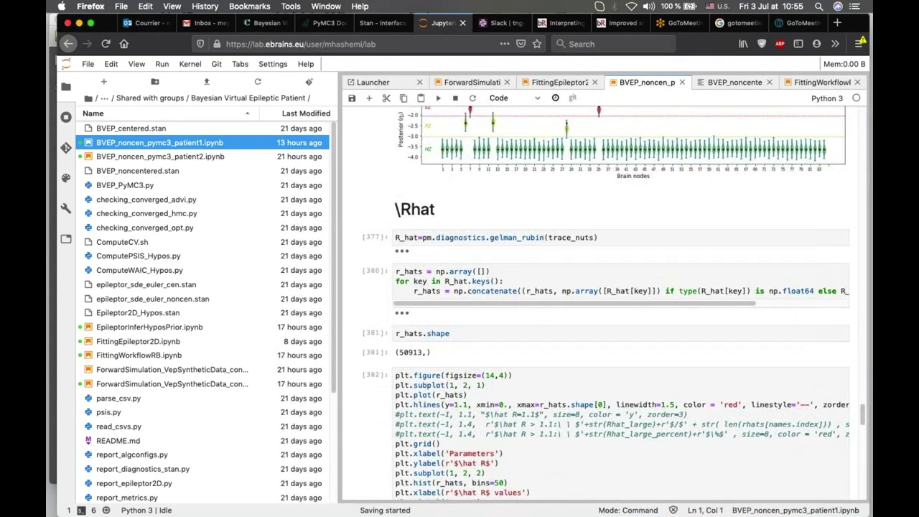
pyautogui.scroll(-3, 626, 451)
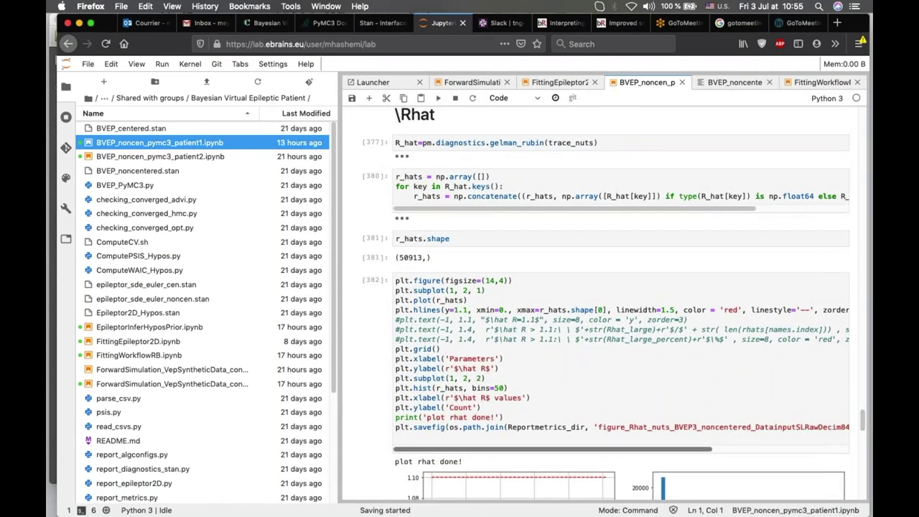
pyautogui.scroll(-5, 626, 451)
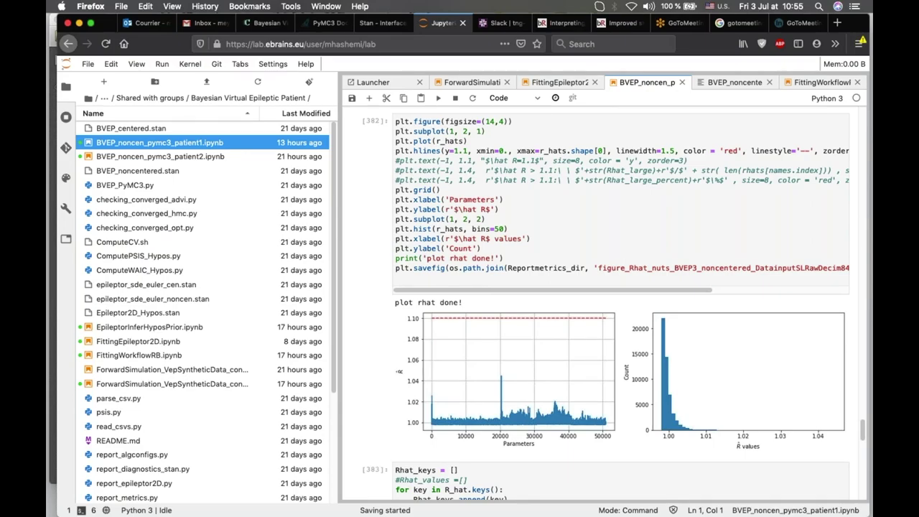
pyautogui.scroll(-10, 607, 301)
pyautogui.scroll(-7, 530, 295)
pyautogui.scroll(11, 530, 295)
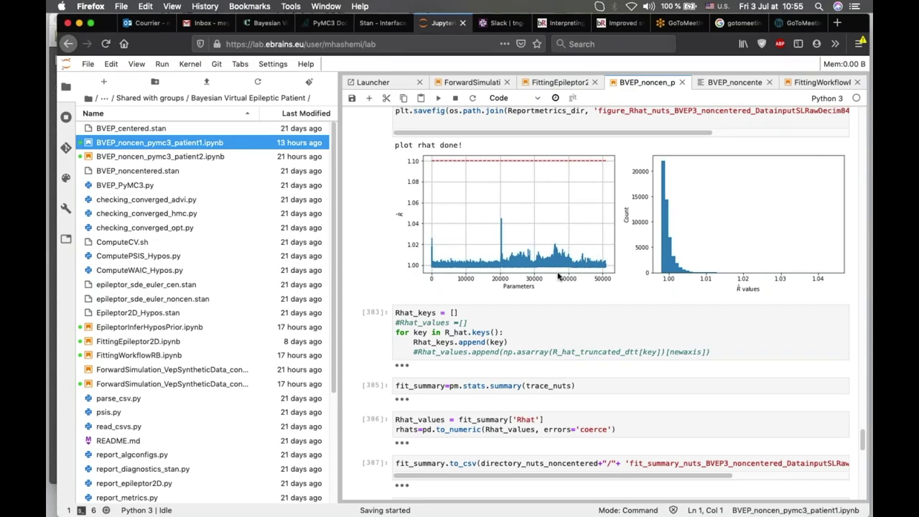
pyautogui.scroll(-10, 573, 272)
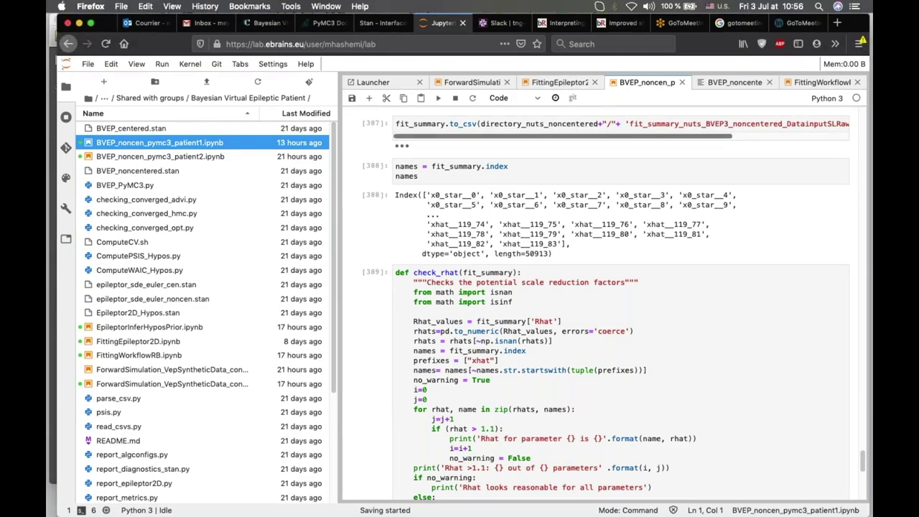
pyautogui.click(552, 85)
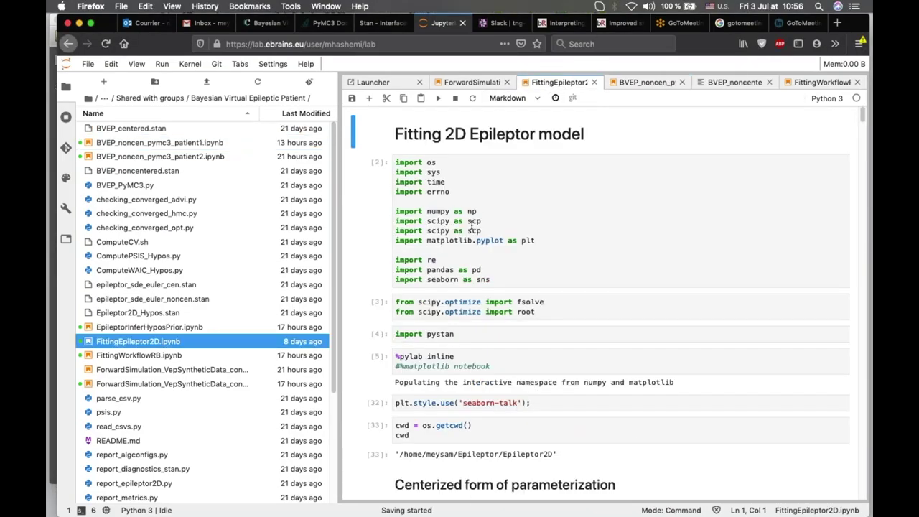
# Scroll through the epileptor_sde_euler_cen.stan model code printed by the cat cell
pyautogui.scroll(-8, 471, 225)
pyautogui.scroll(6, 471, 225)
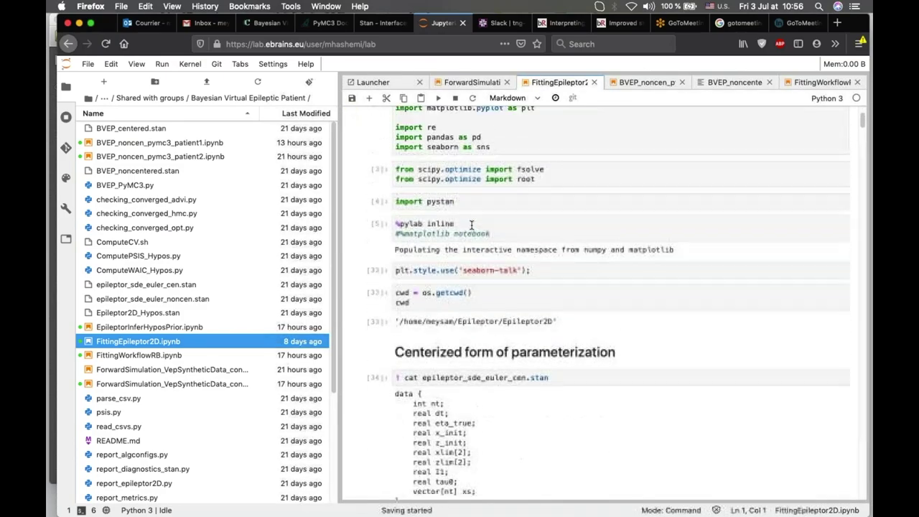
pyautogui.scroll(-6, 609, 303)
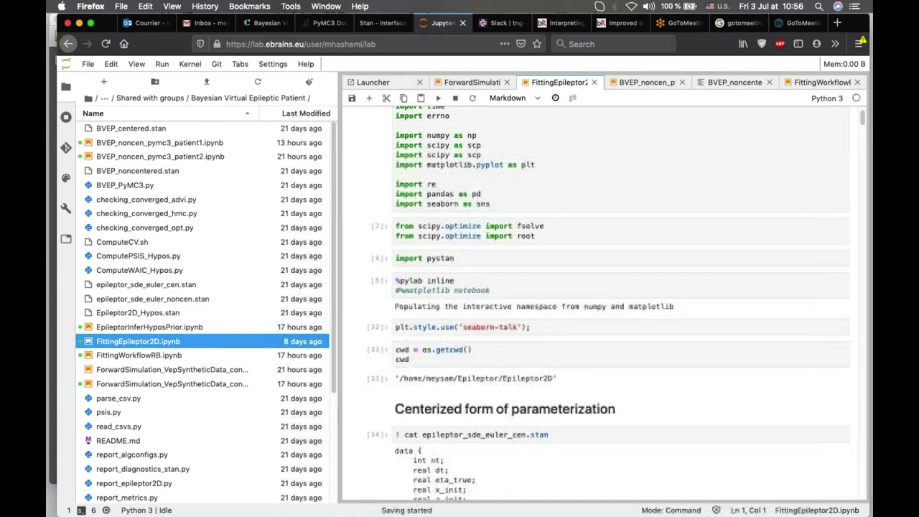
pyautogui.scroll(-2, 609, 303)
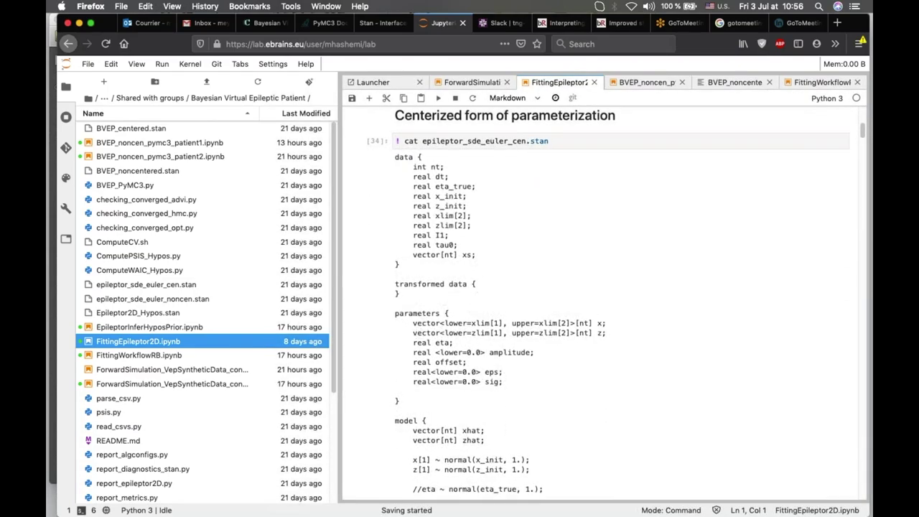
pyautogui.scroll(-1, 609, 303)
pyautogui.scroll(-1, 444, 172)
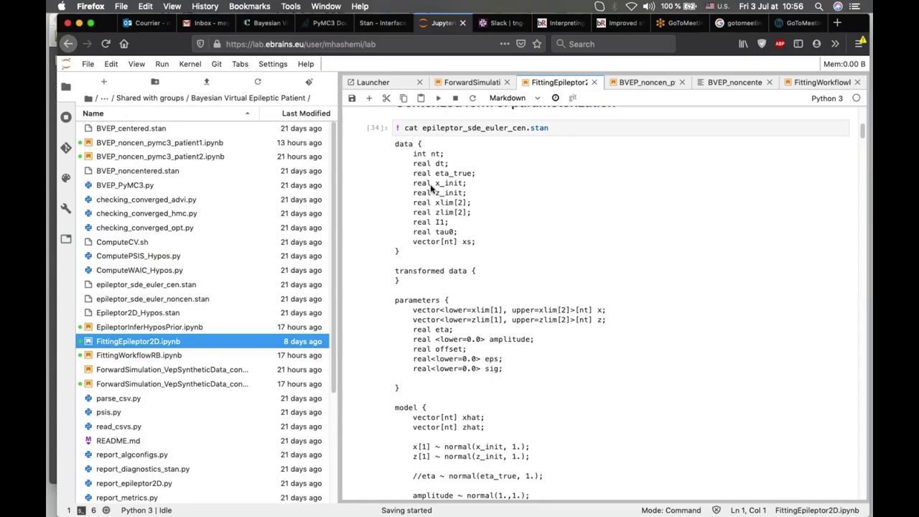
# Continue past the generated quantities block to the make cell compiling epileptor_sde_euler_cen to C++
pyautogui.scroll(-5, 433, 185)
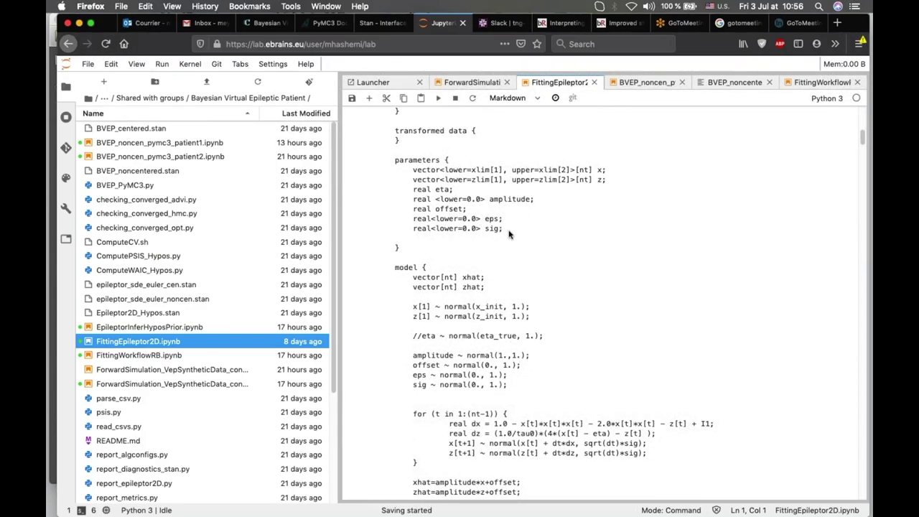
pyautogui.scroll(-4, 496, 215)
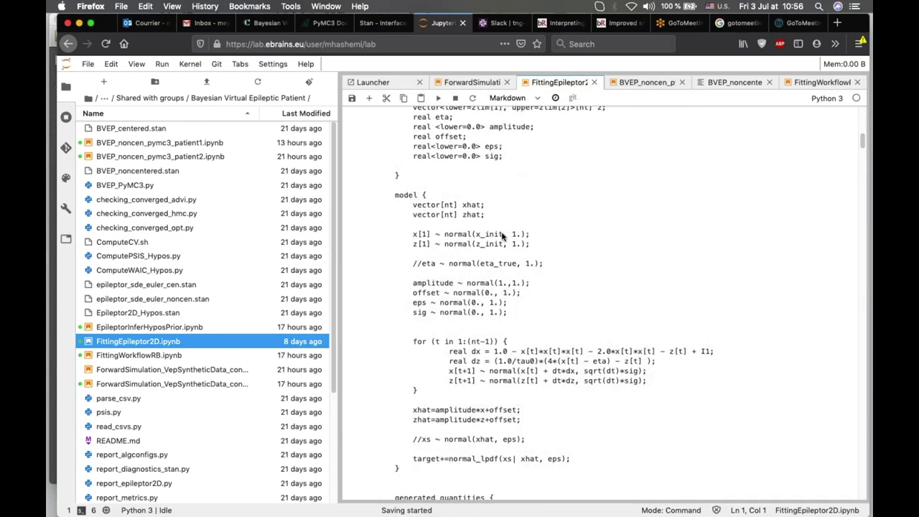
pyautogui.scroll(-1, 453, 215)
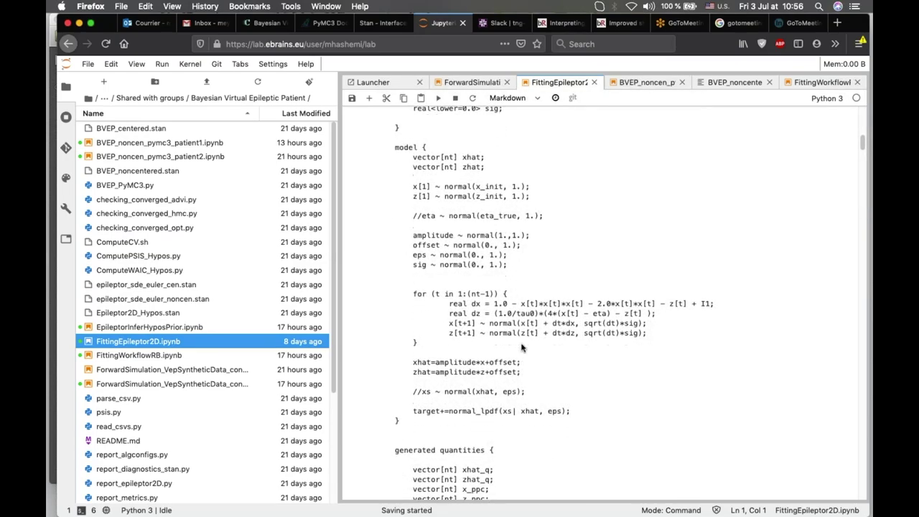
pyautogui.scroll(-2, 496, 417)
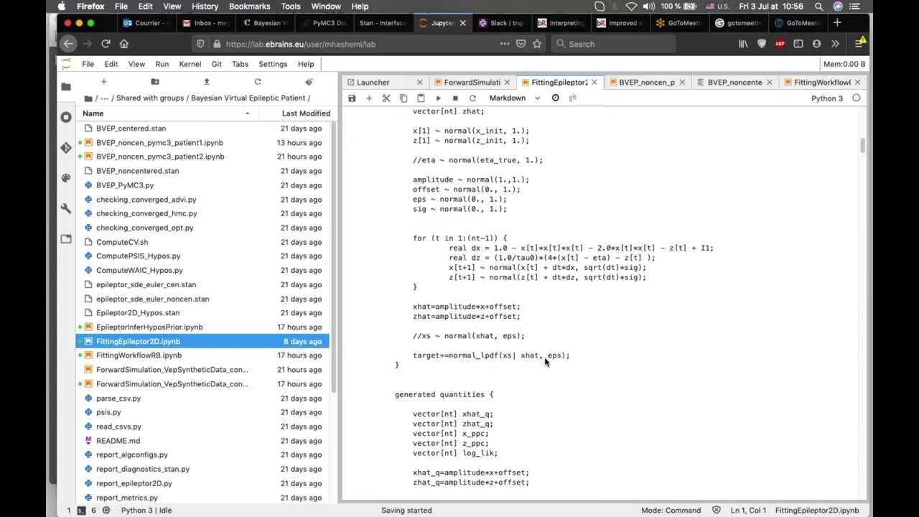
pyautogui.scroll(-3, 544, 362)
pyautogui.scroll(-3, 545, 362)
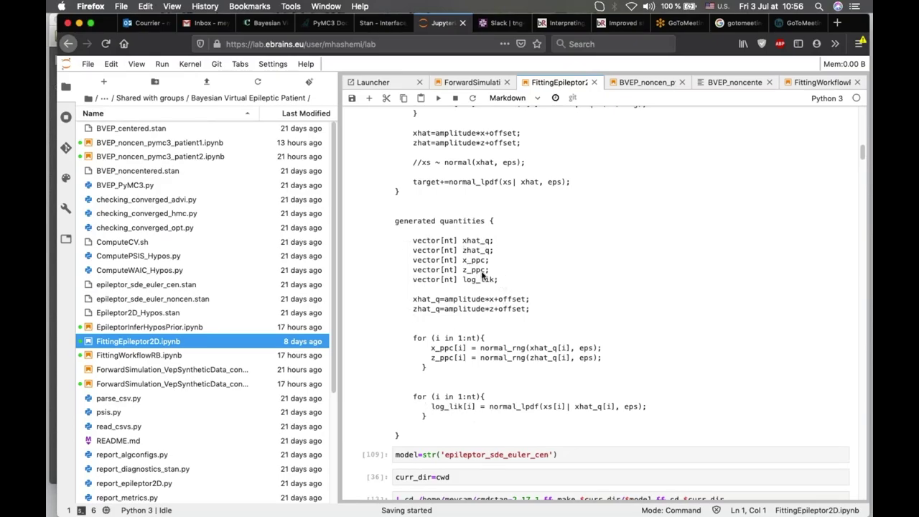
pyautogui.scroll(-5, 482, 276)
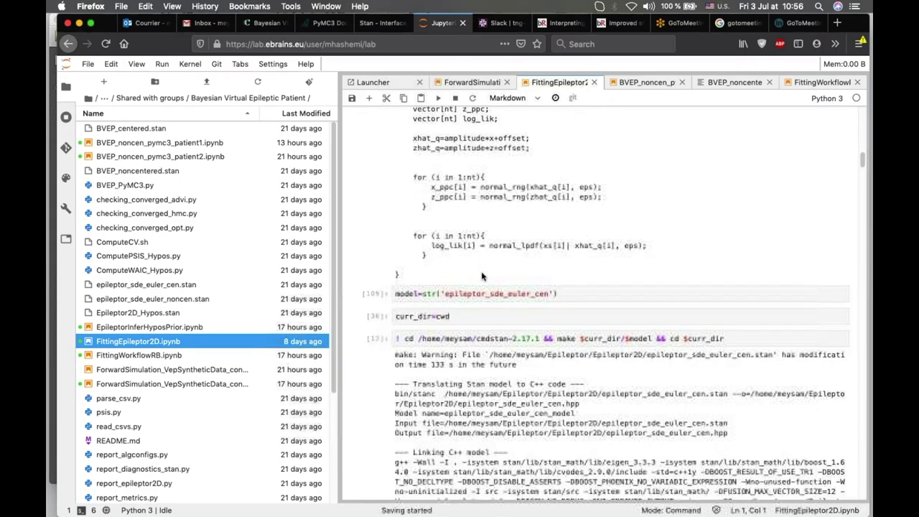
# Scroll past the %%bash sampling cell and ls/tail outputs to the report_epileptor2D.py output
pyautogui.scroll(-5, 482, 276)
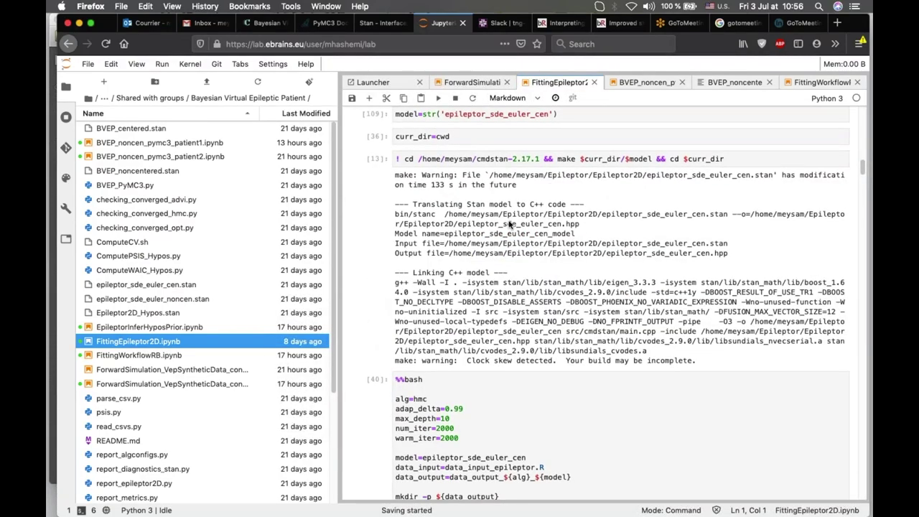
pyautogui.scroll(-5, 509, 225)
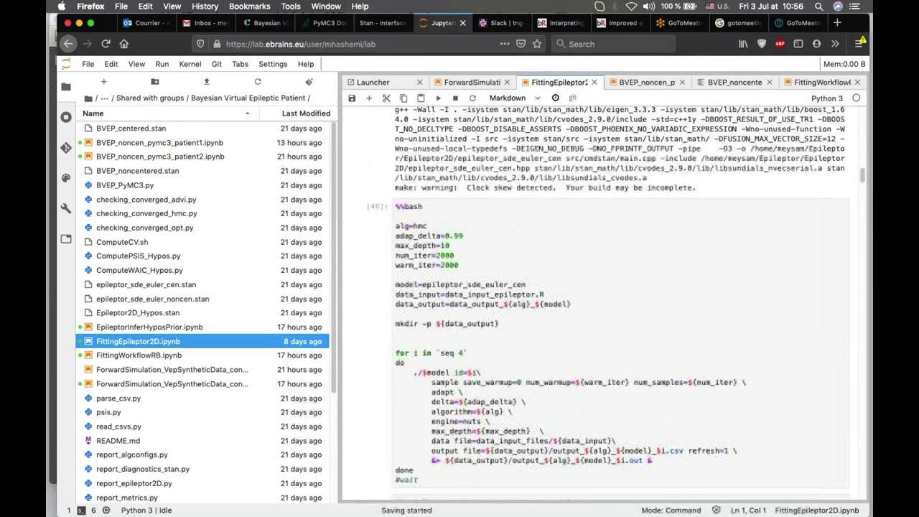
pyautogui.scroll(-9, 496, 313)
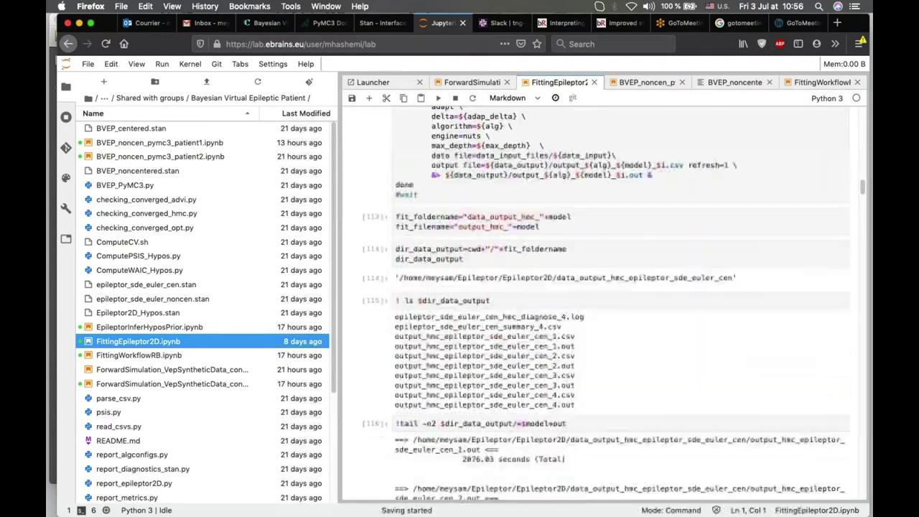
pyautogui.scroll(-13, 497, 313)
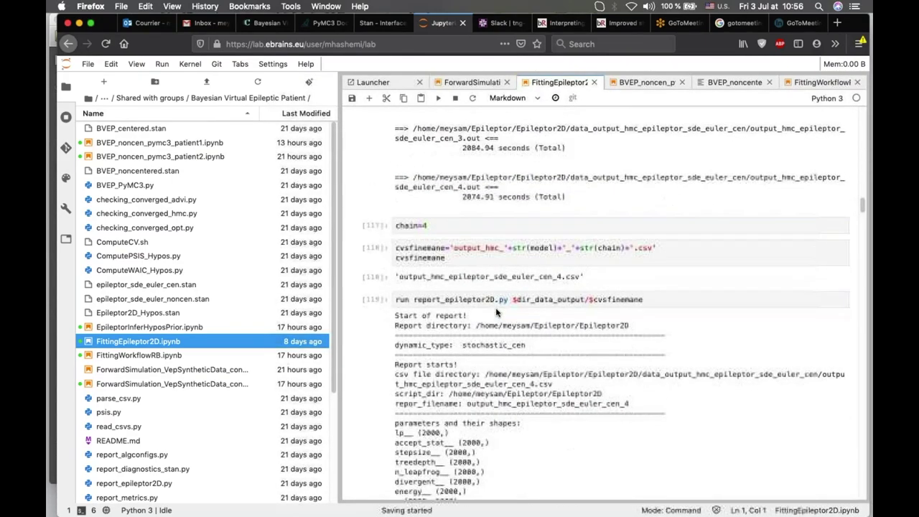
# Review the fitted x(t), z(t) and eta trace plots in the report
pyautogui.scroll(-15, 497, 313)
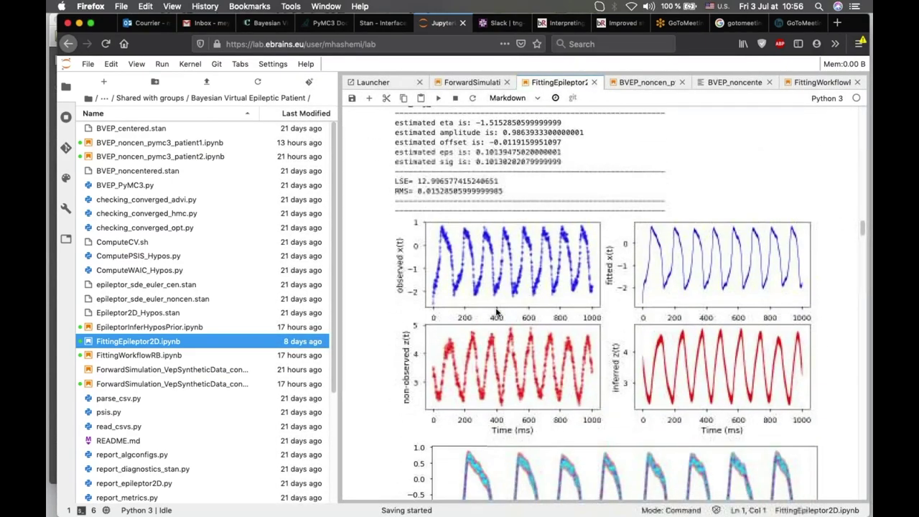
pyautogui.scroll(1, 497, 313)
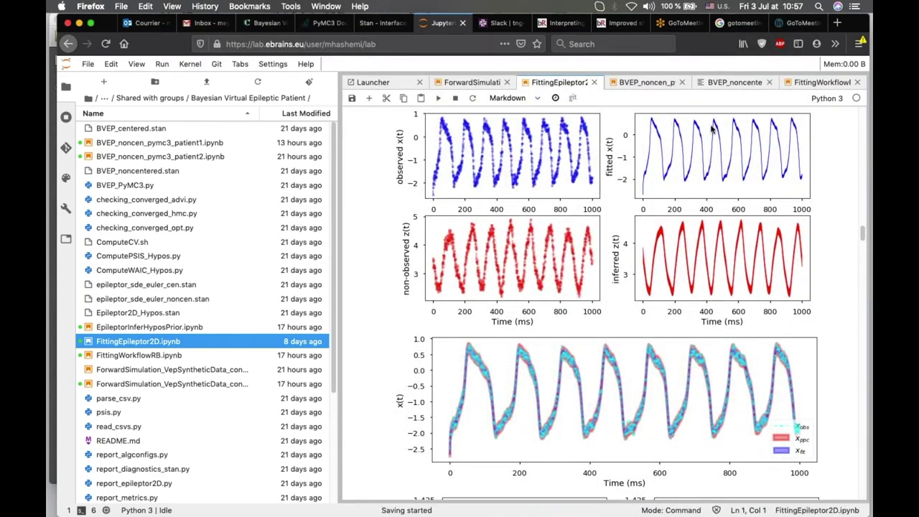
pyautogui.scroll(-1, 762, 130)
pyautogui.scroll(-5, 762, 130)
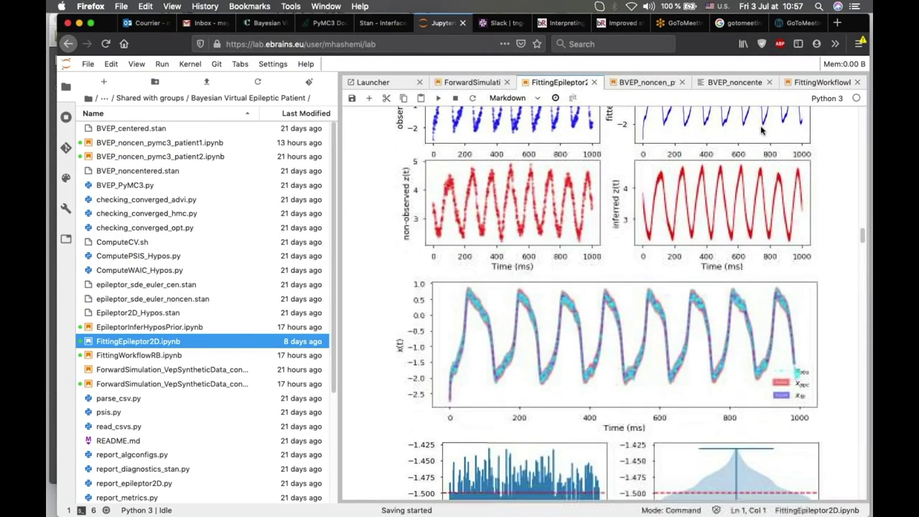
pyautogui.scroll(-14, 572, 210)
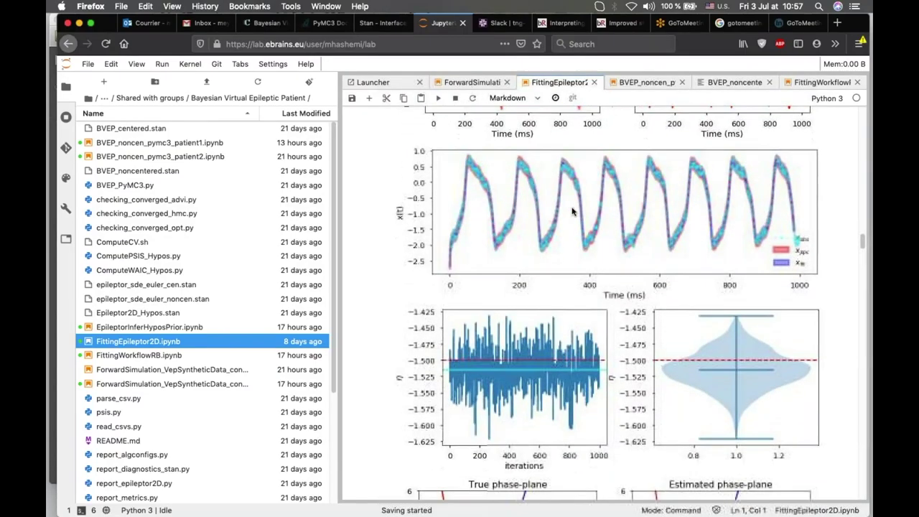
pyautogui.scroll(-1, 572, 210)
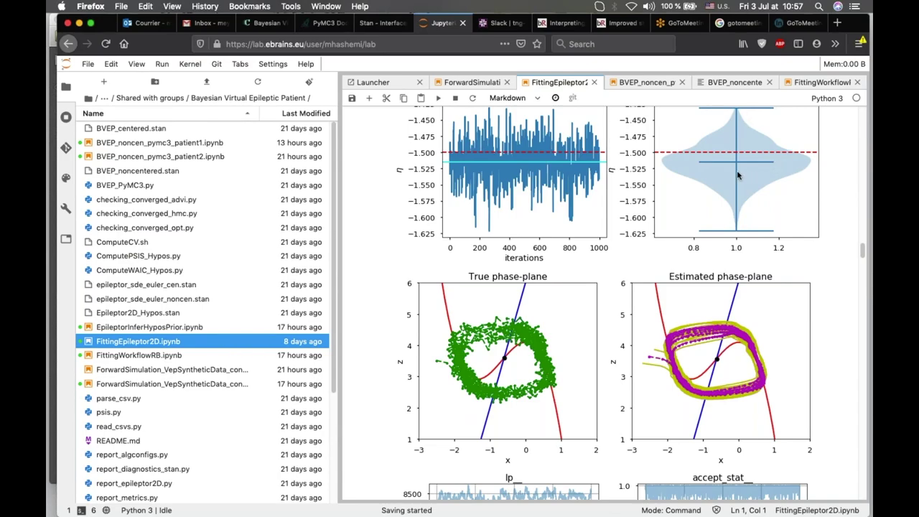
# Scroll through the phase-plane and lp__ to energy__ diagnostic plots to 'End of report!' and cell [120]
pyautogui.scroll(-5, 549, 246)
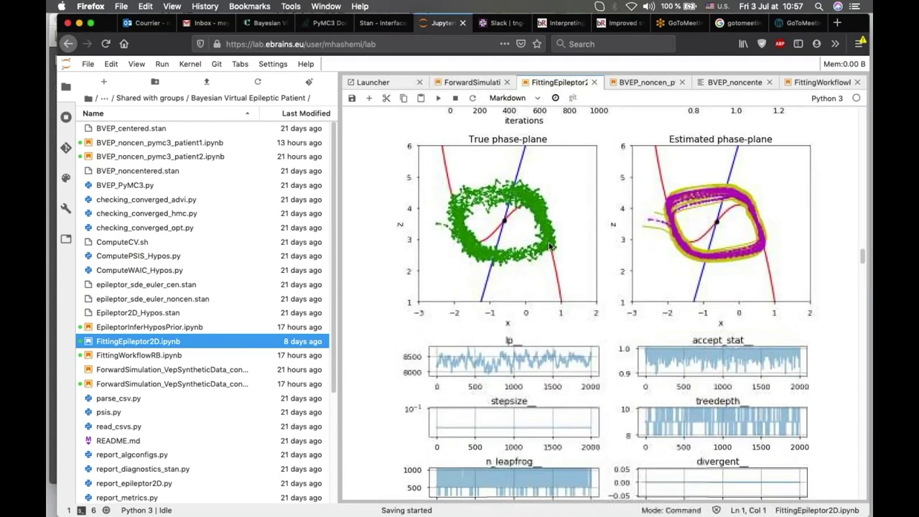
pyautogui.scroll(-1, 549, 246)
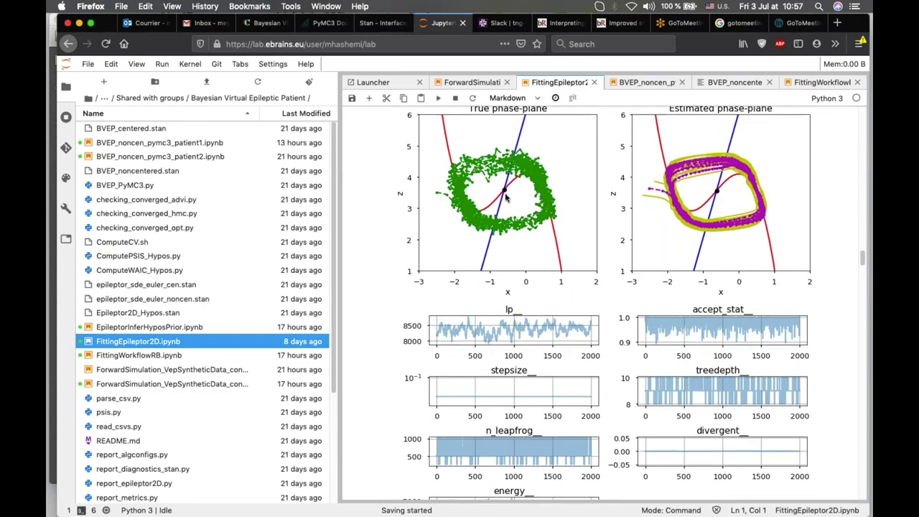
pyautogui.scroll(-1, 588, 172)
pyautogui.scroll(-1, 690, 144)
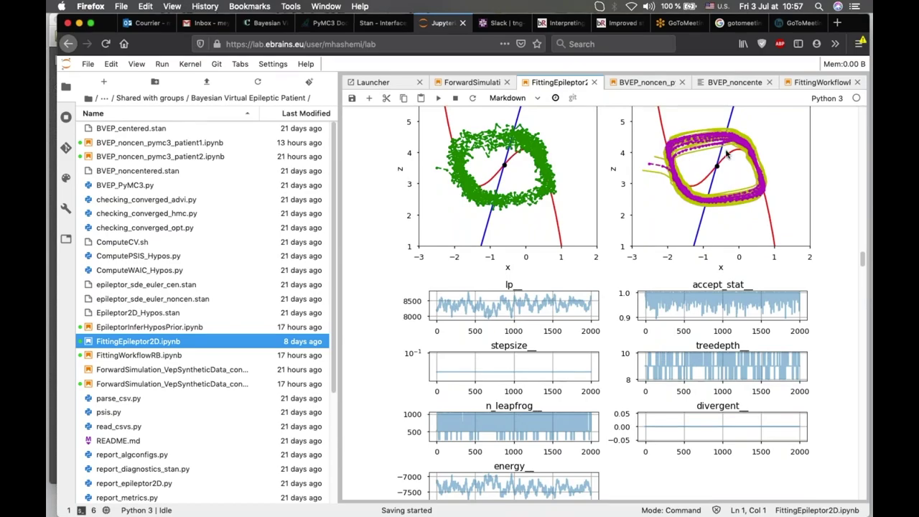
pyautogui.scroll(-9, 595, 201)
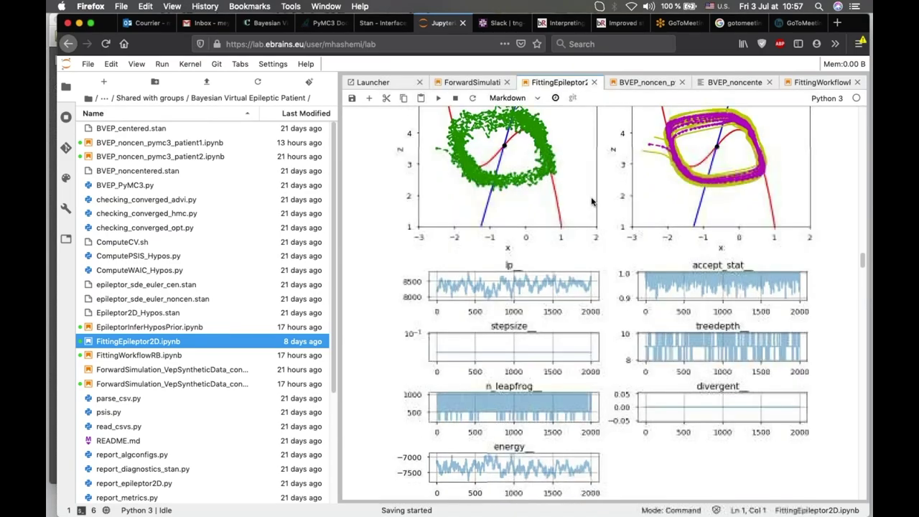
pyautogui.scroll(-2, 532, 228)
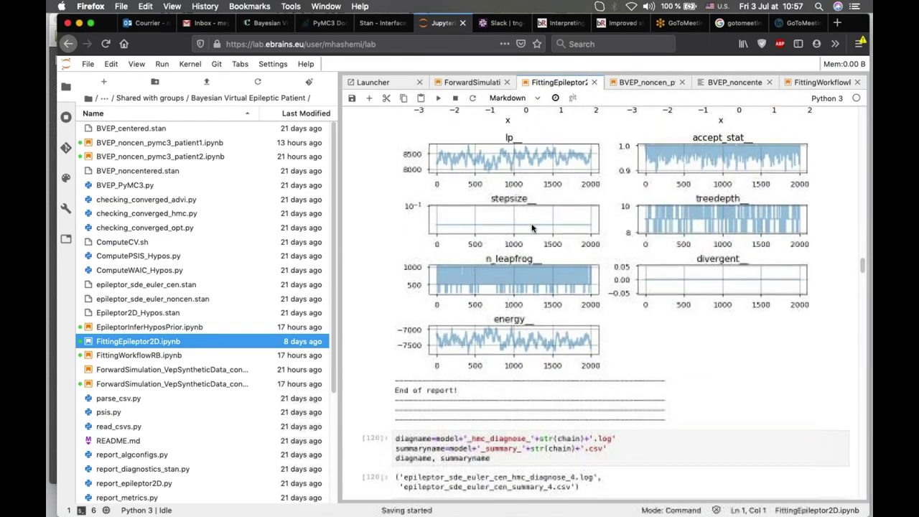
# Scroll past the diagnose output to the plot_rhat R-hat plots and the noncentered model's data block
pyautogui.scroll(-5, 532, 227)
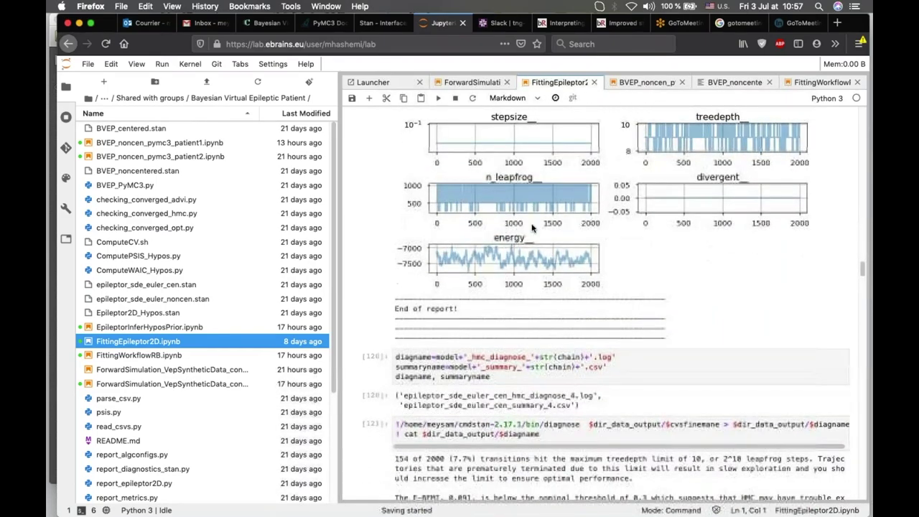
pyautogui.scroll(-20, 532, 228)
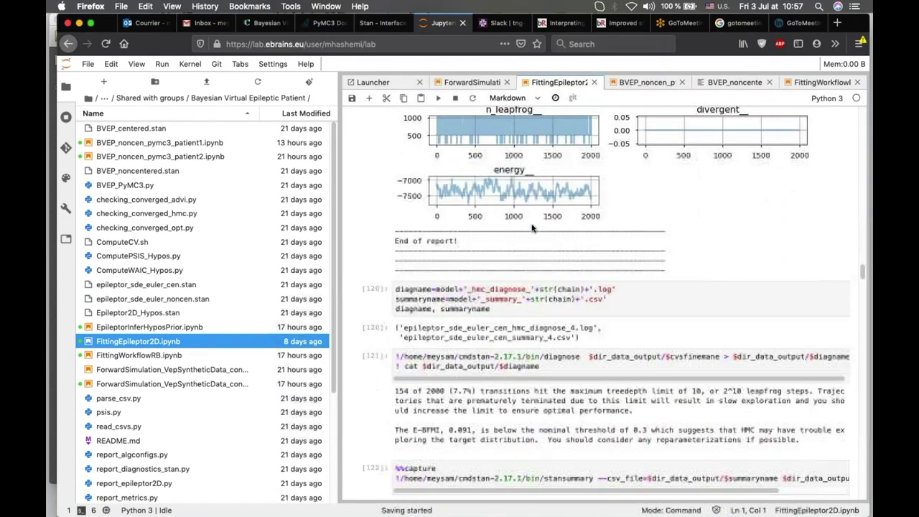
pyautogui.scroll(-5, 532, 228)
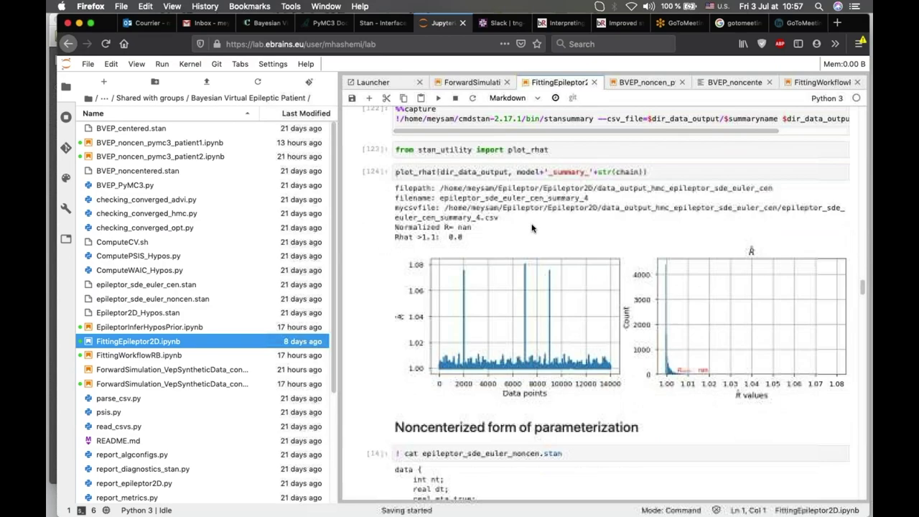
pyautogui.scroll(-2, 453, 312)
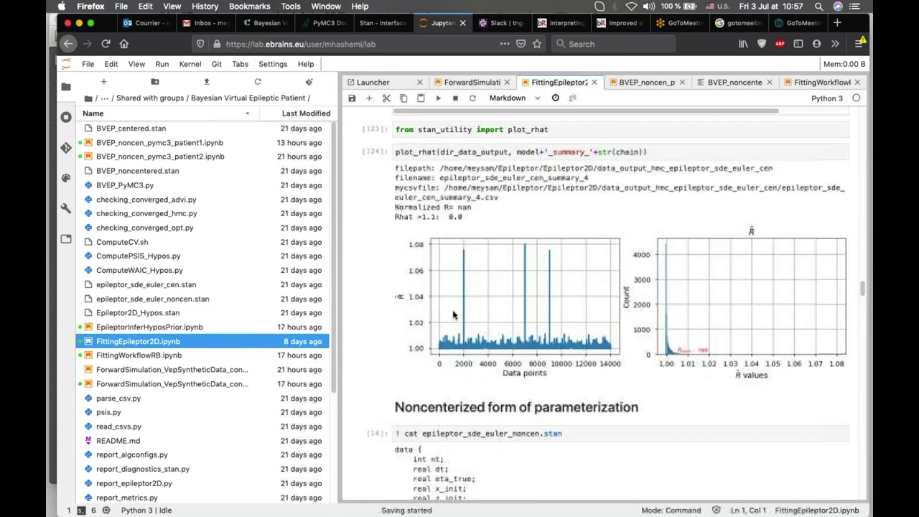
pyautogui.scroll(-1, 454, 314)
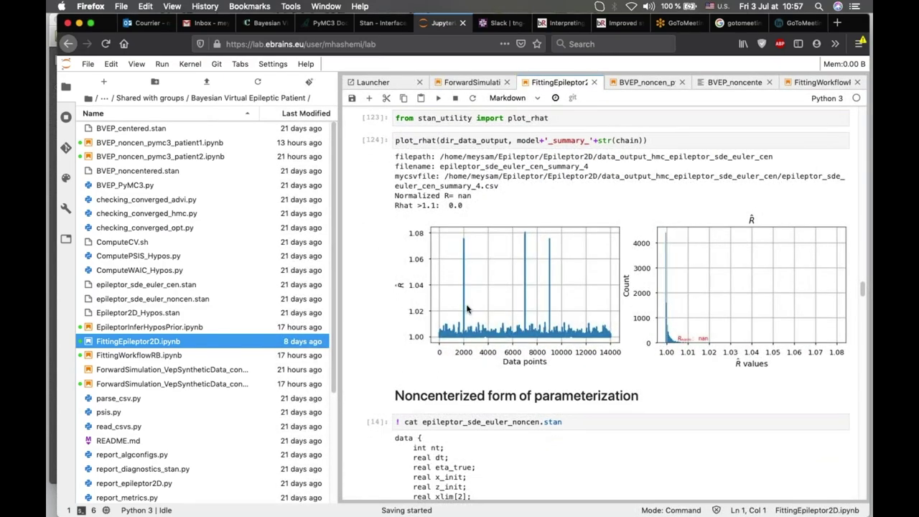
pyautogui.scroll(-2, 467, 309)
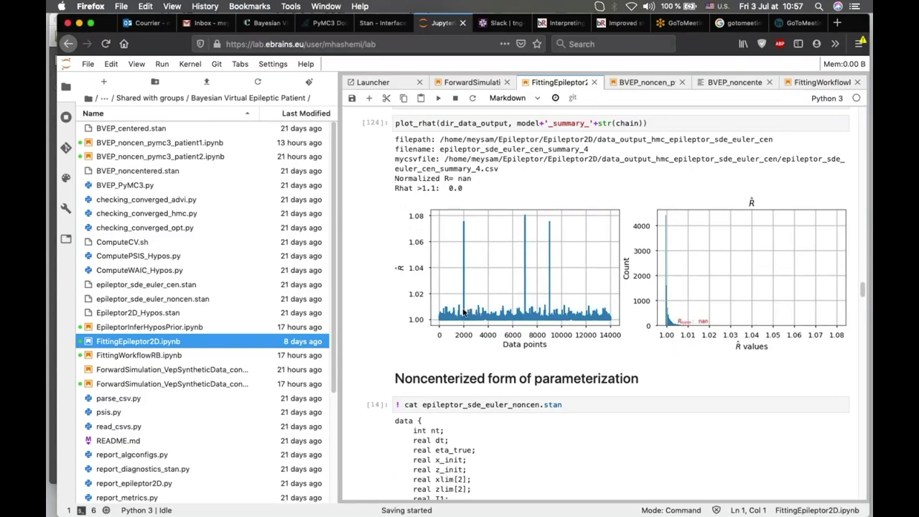
pyautogui.scroll(-4, 463, 312)
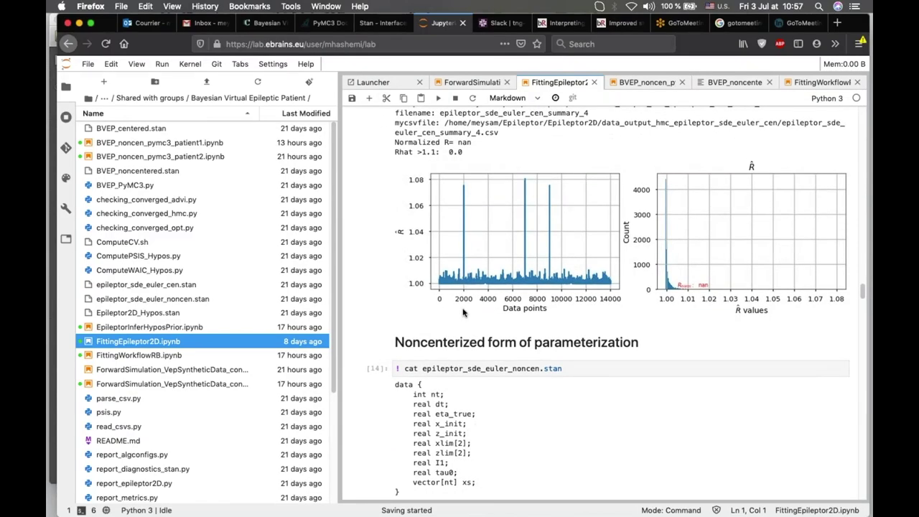
pyautogui.scroll(-1, 463, 312)
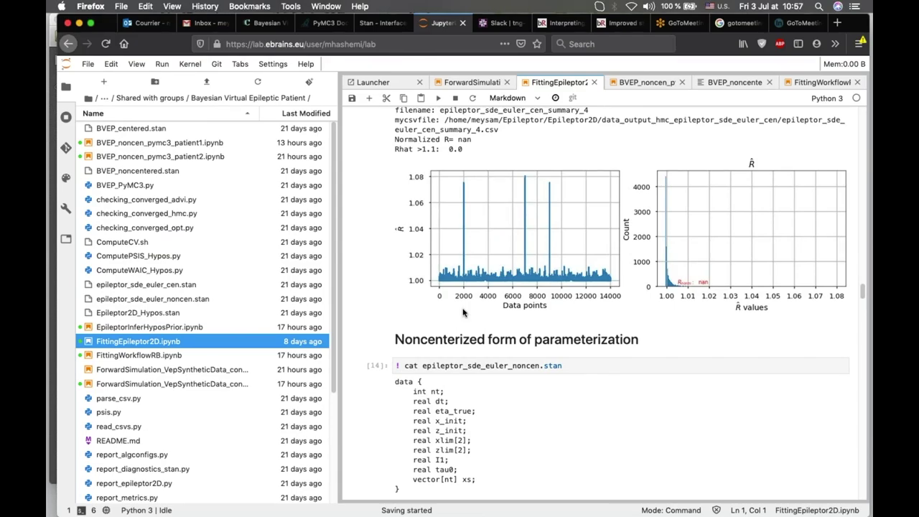
pyautogui.scroll(-2, 463, 313)
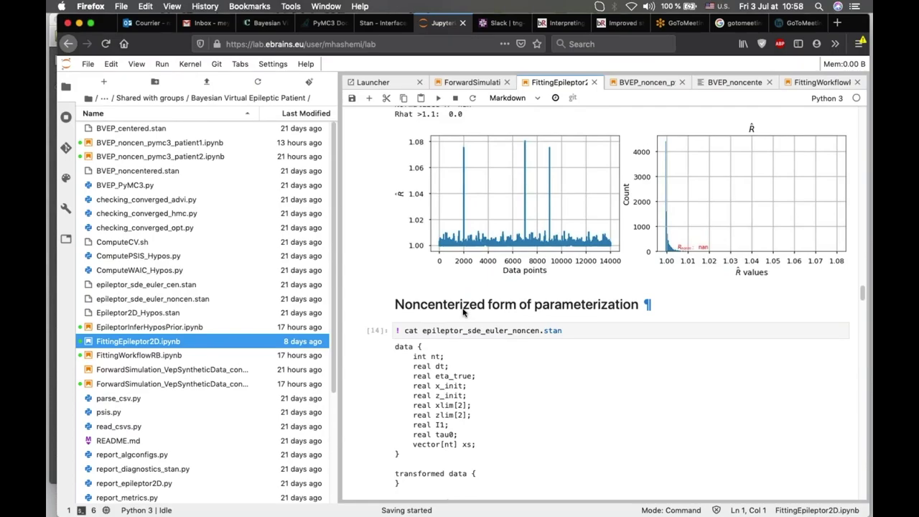
# Skim the noncentered Stan code, then switch to the FittingWorkflowRB.ipynb notebook
pyautogui.scroll(-2, 463, 313)
pyautogui.scroll(-8, 463, 313)
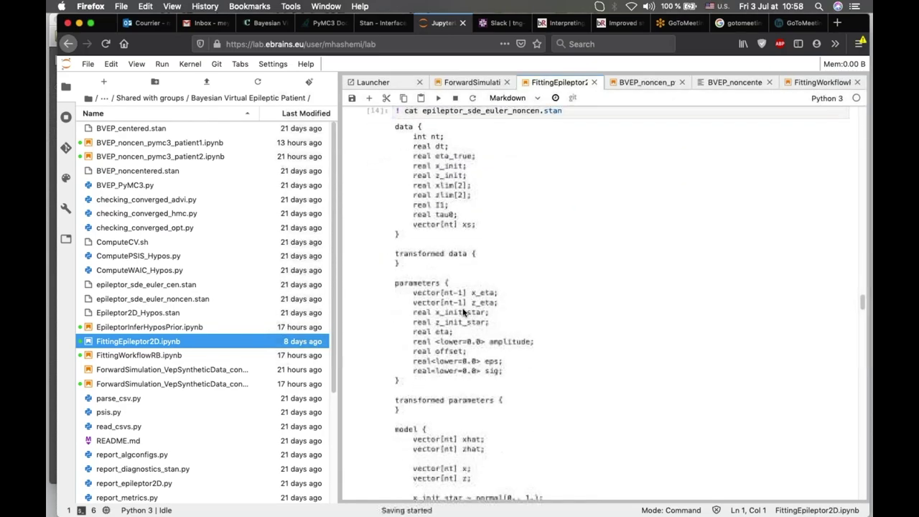
pyautogui.scroll(-19, 463, 313)
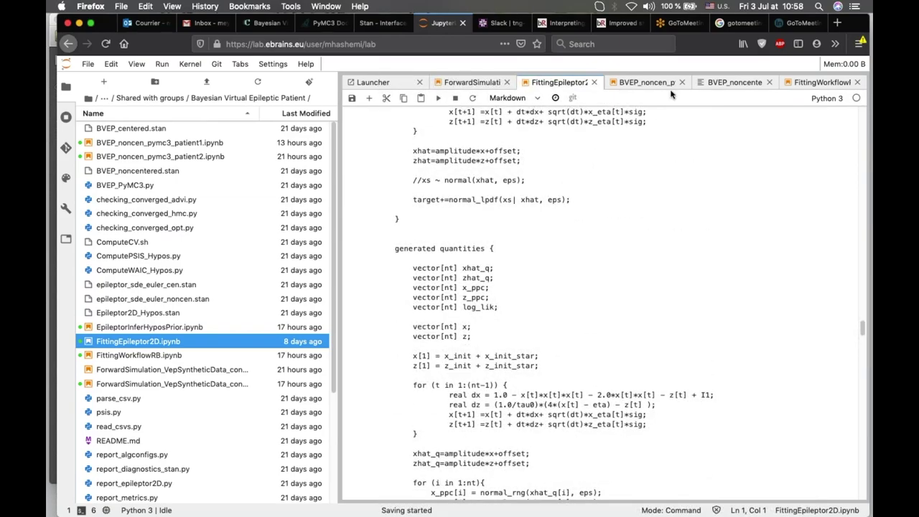
pyautogui.click(825, 82)
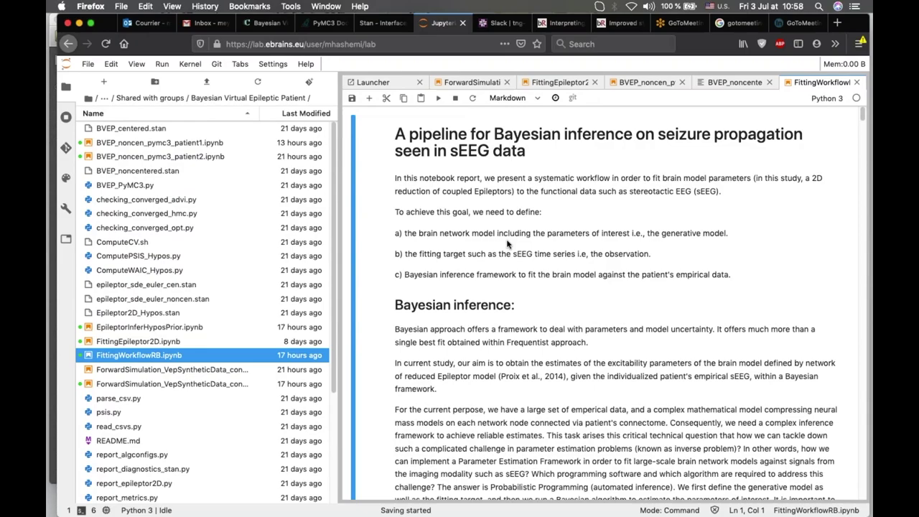